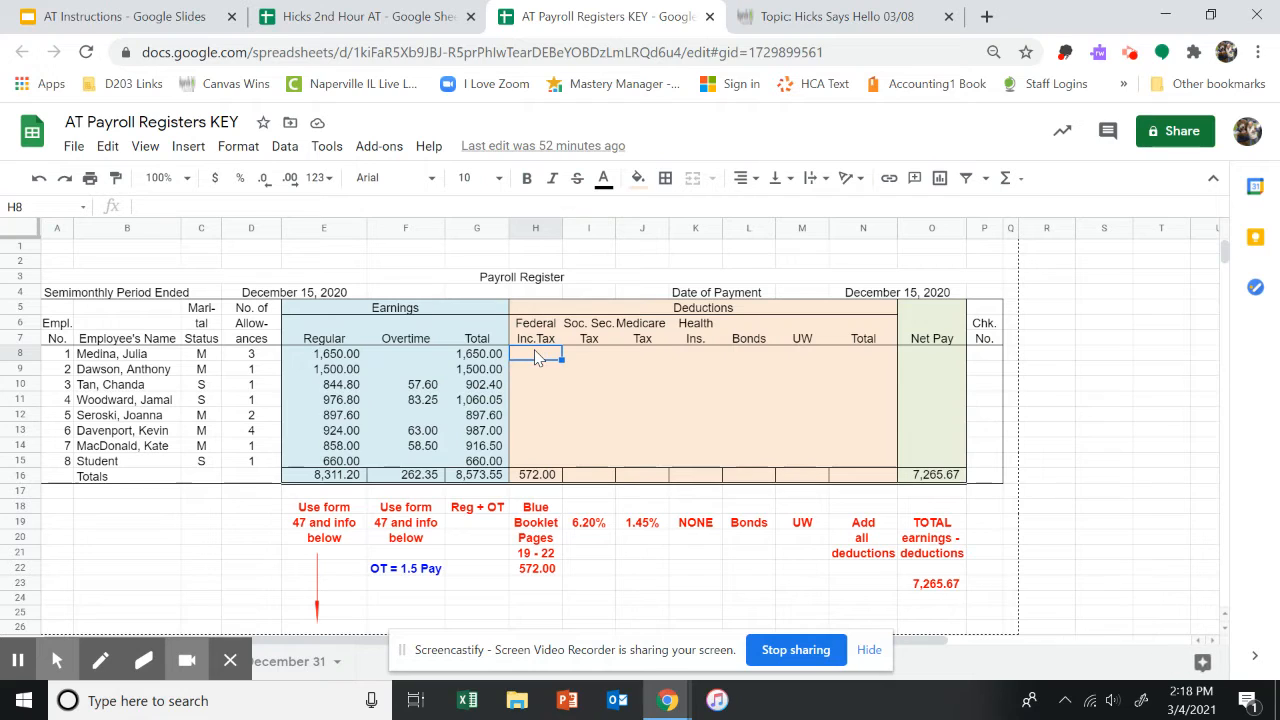
# Switch to the Hicks 2nd Hour AT spreadsheet and open its CP J sheet.
pyautogui.moveTo(535, 357); pyautogui.dragTo(535, 466)
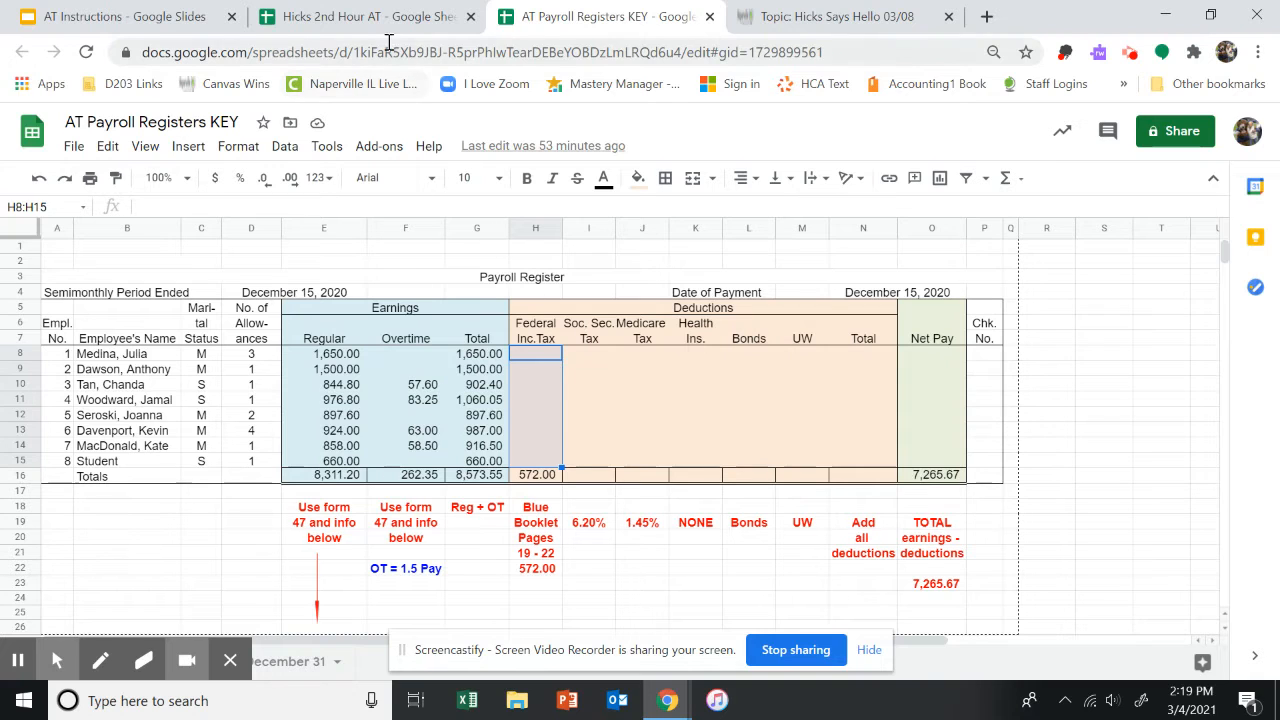
pyautogui.click(351, 22)
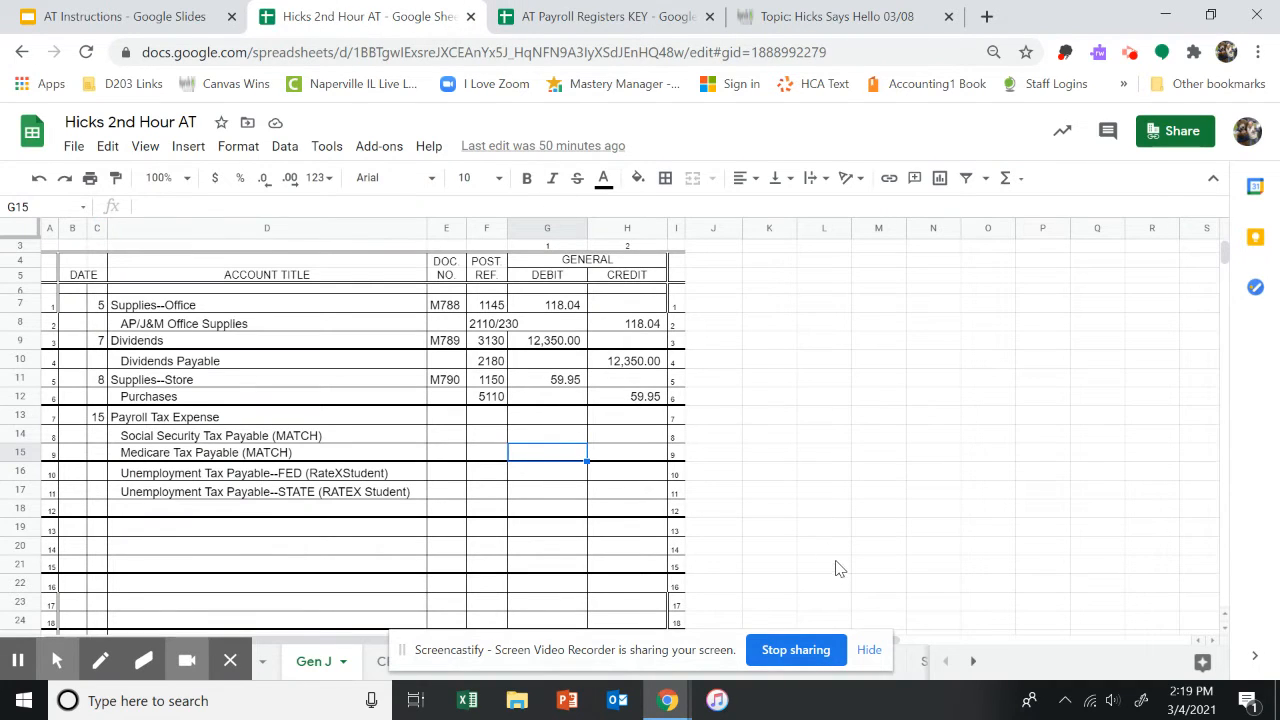
pyautogui.scroll(-2, 835, 565)
pyautogui.scroll(3, 829, 557)
pyautogui.moveTo(685, 661); pyautogui.dragTo(939, 509)
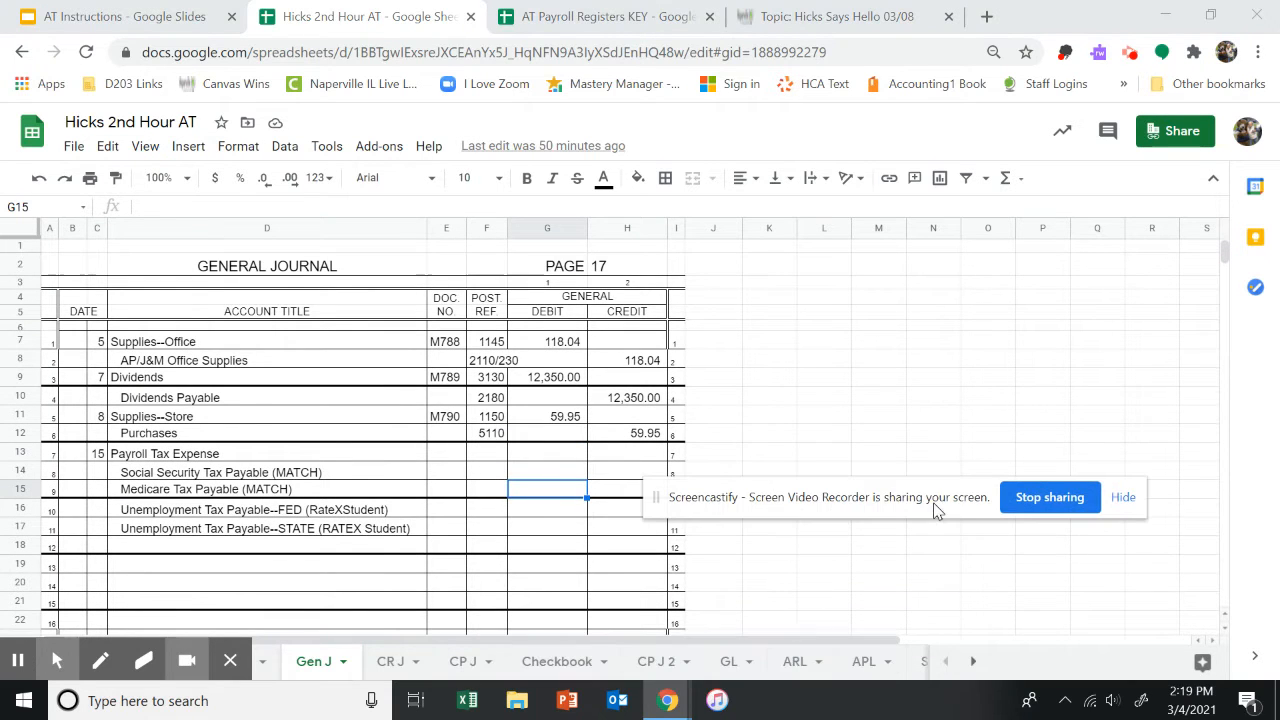
pyautogui.click(462, 662)
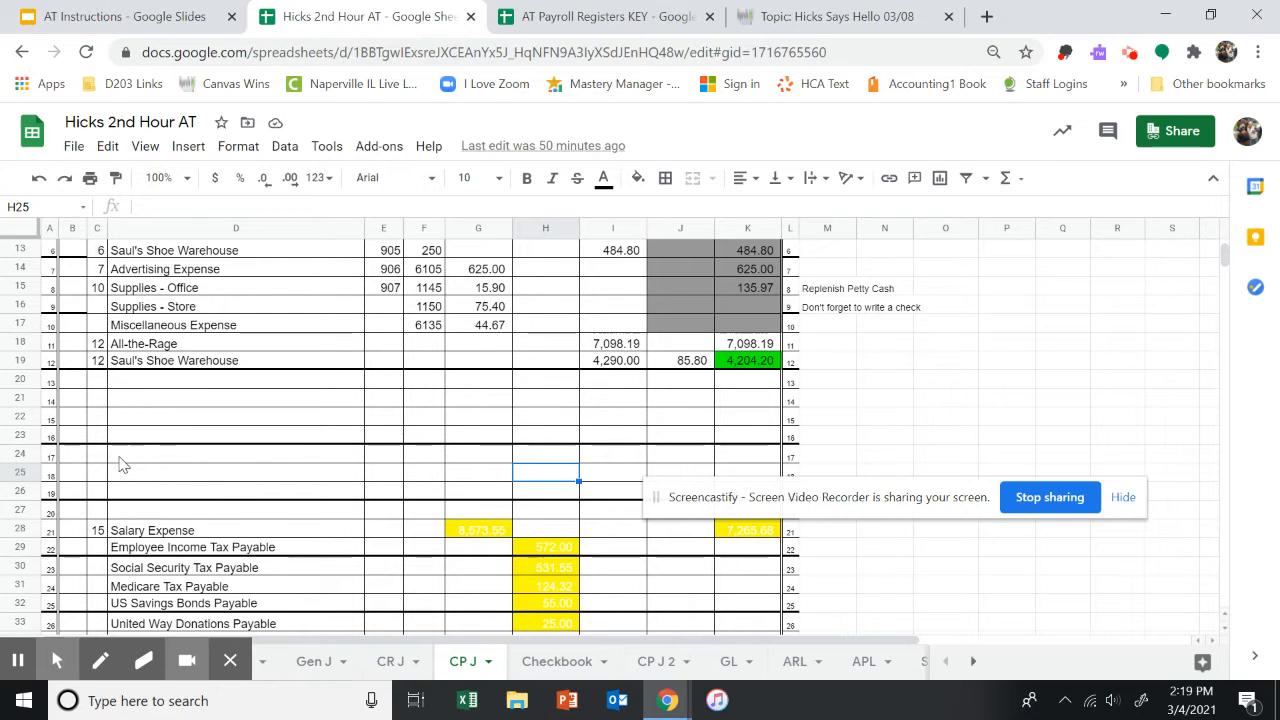
pyautogui.scroll(-3, 118, 463)
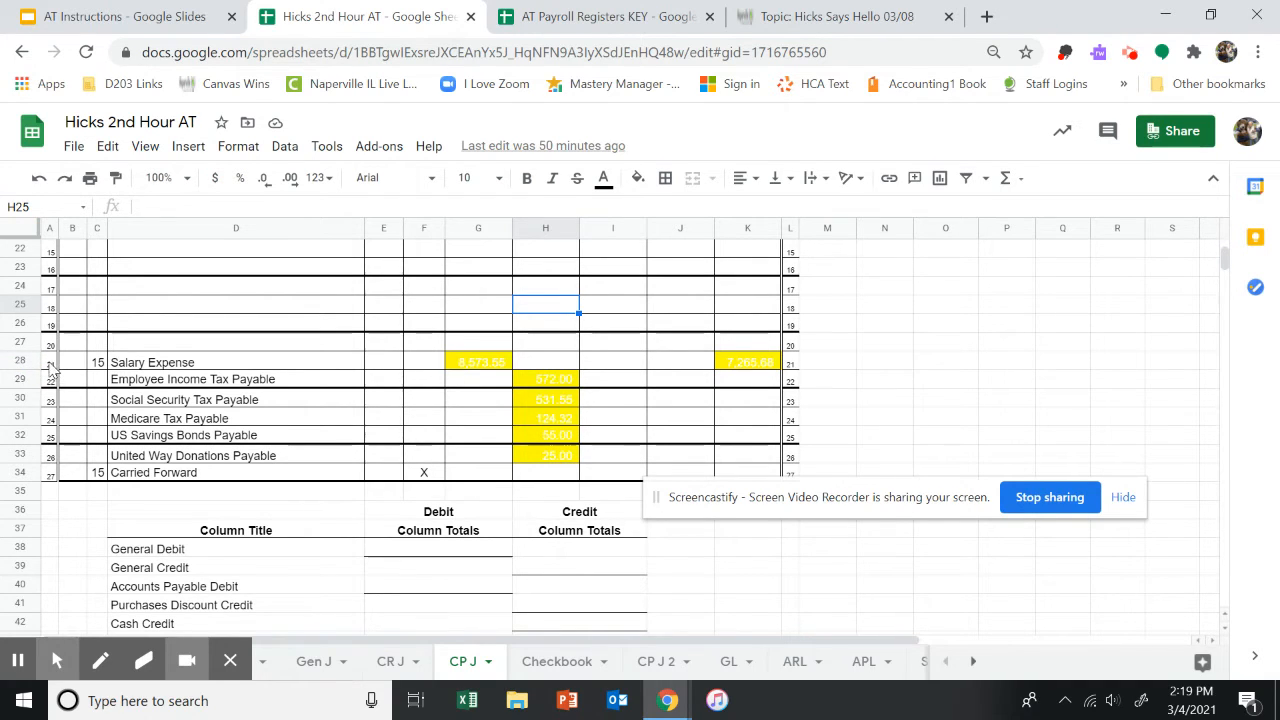
# Zoom to 200% and set the text colour of the payroll entry cells G28:K33 to black.
pyautogui.click(188, 179)
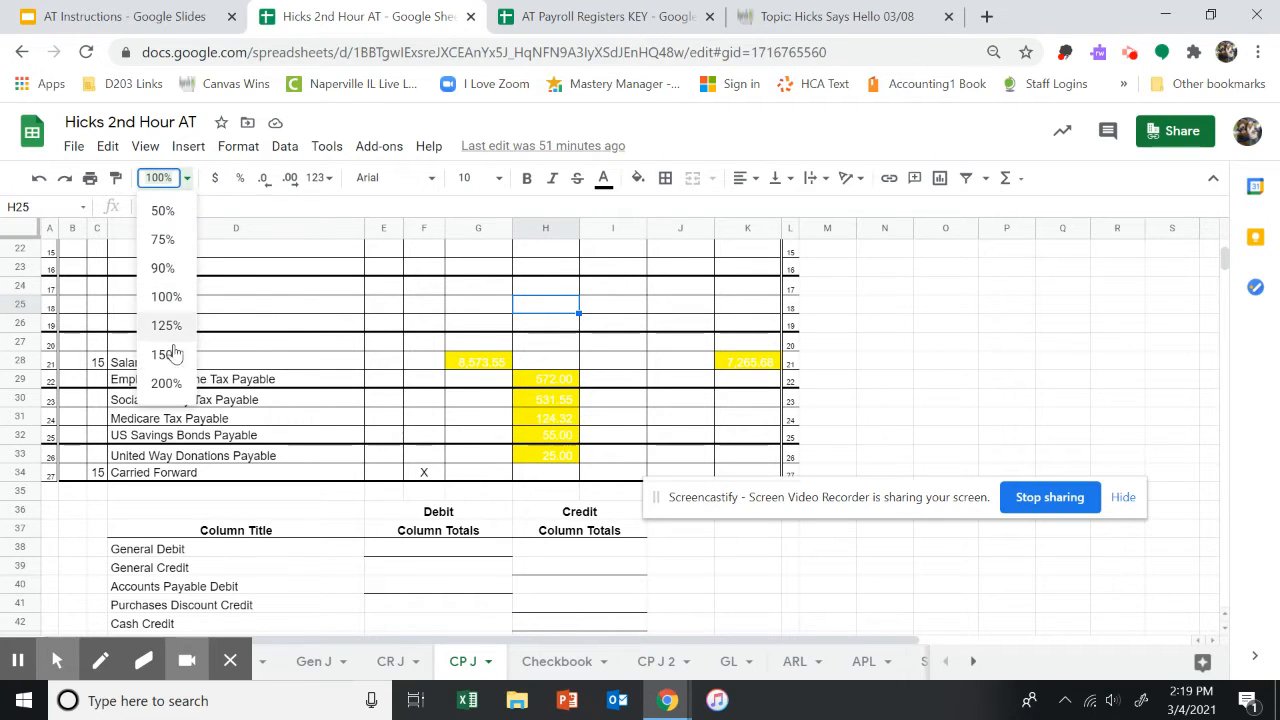
pyautogui.click(163, 384)
pyautogui.scroll(-2, 325, 478)
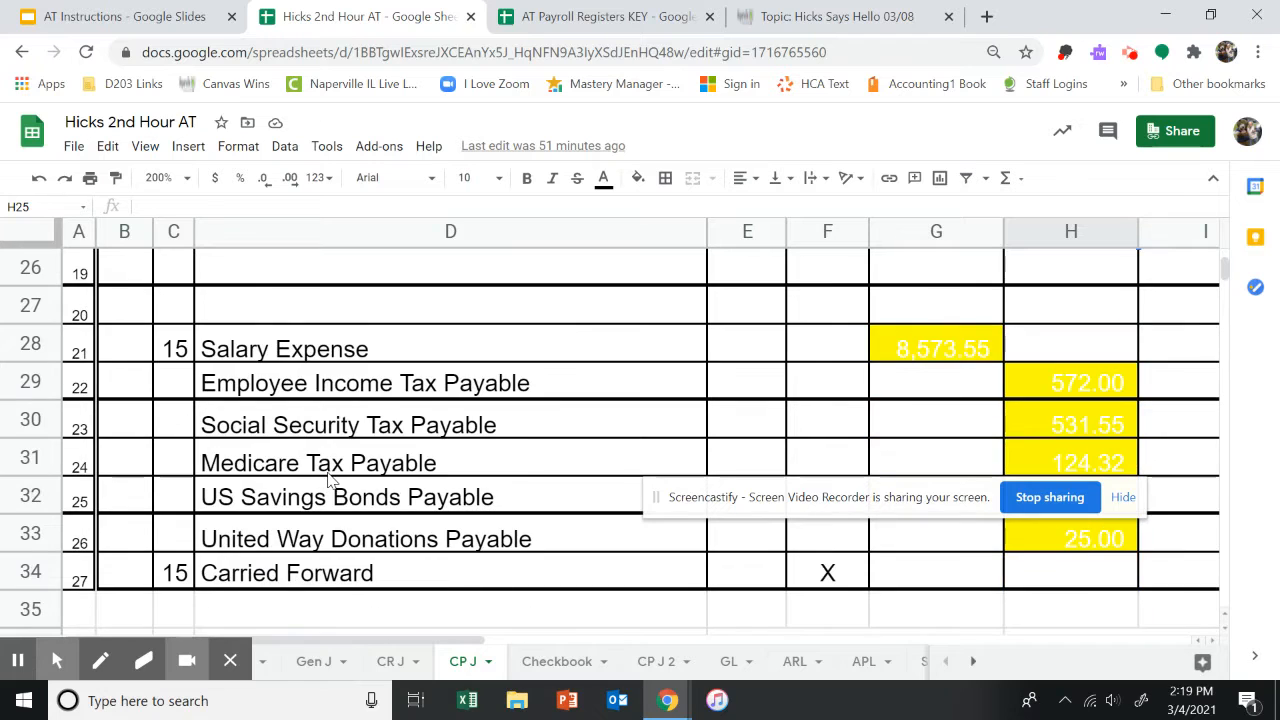
pyautogui.scroll(-1, 329, 473)
pyautogui.scroll(1, 331, 472)
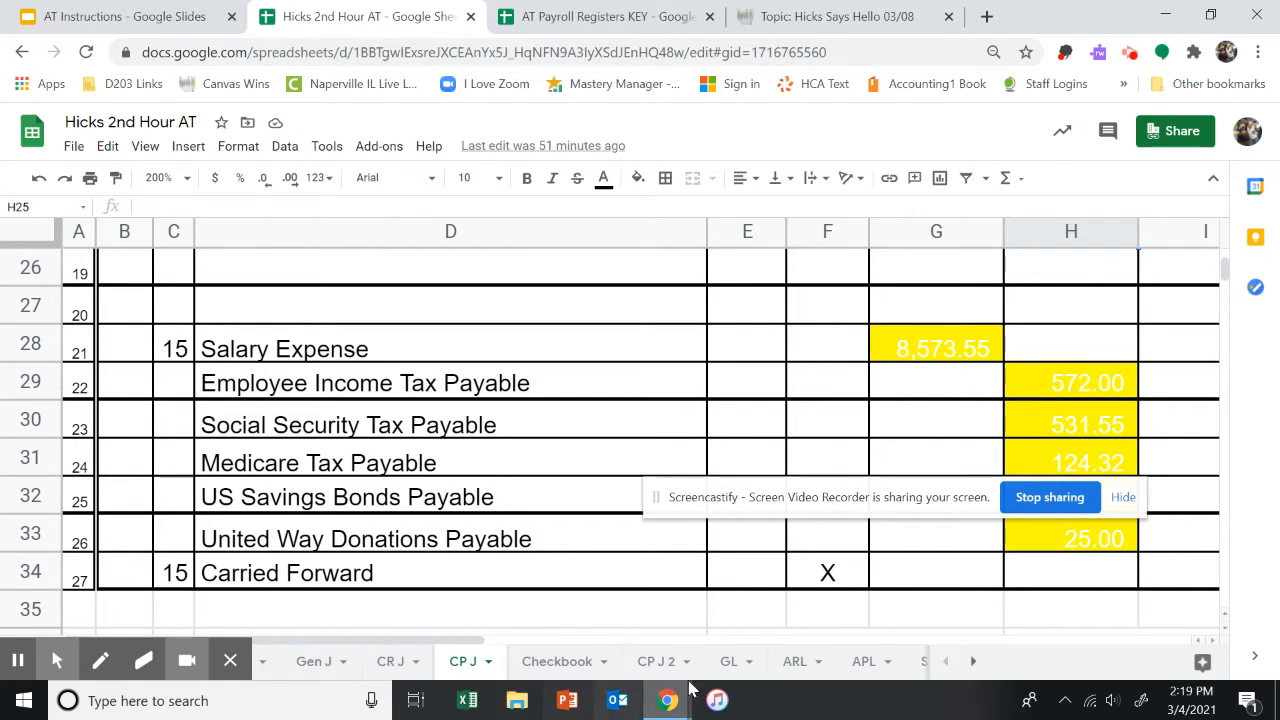
pyautogui.moveTo(485, 641); pyautogui.dragTo(742, 667)
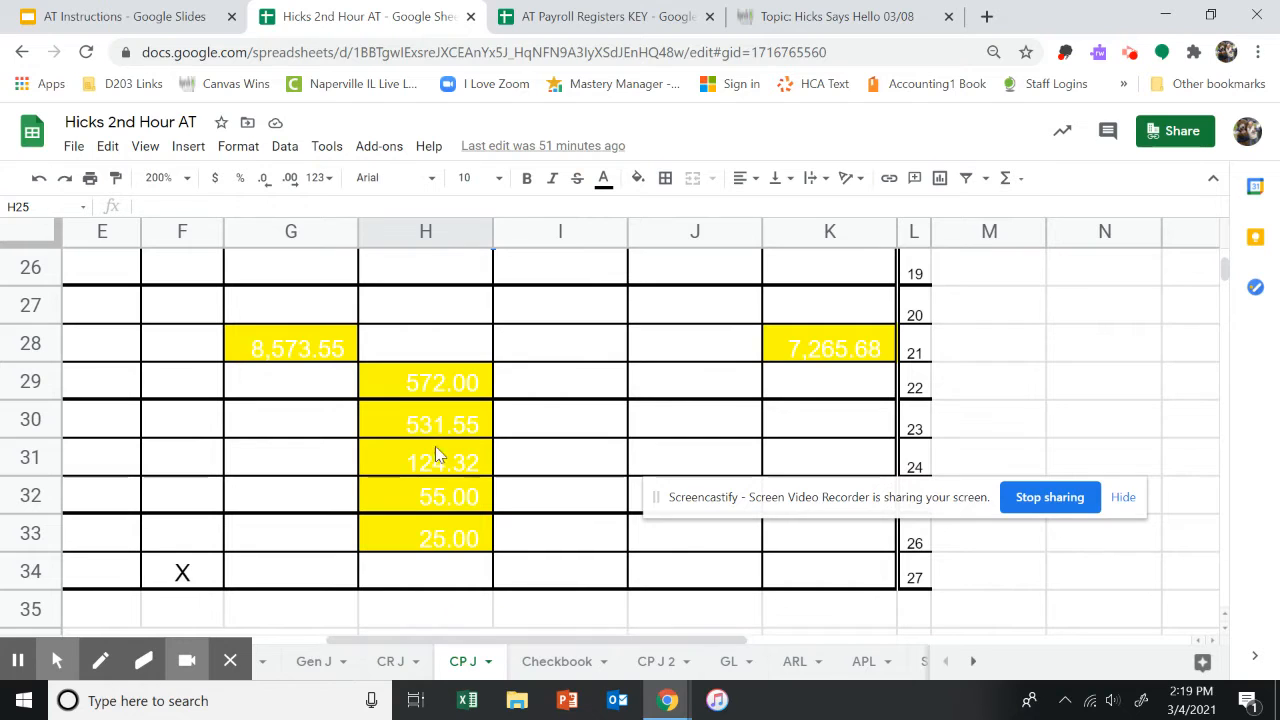
pyautogui.moveTo(271, 334)
pyautogui.mouseDown()
pyautogui.moveTo(343, 357)
pyautogui.moveTo(640, 530)
pyautogui.moveTo(837, 543)
pyautogui.moveTo(778, 528)
pyautogui.mouseUp()
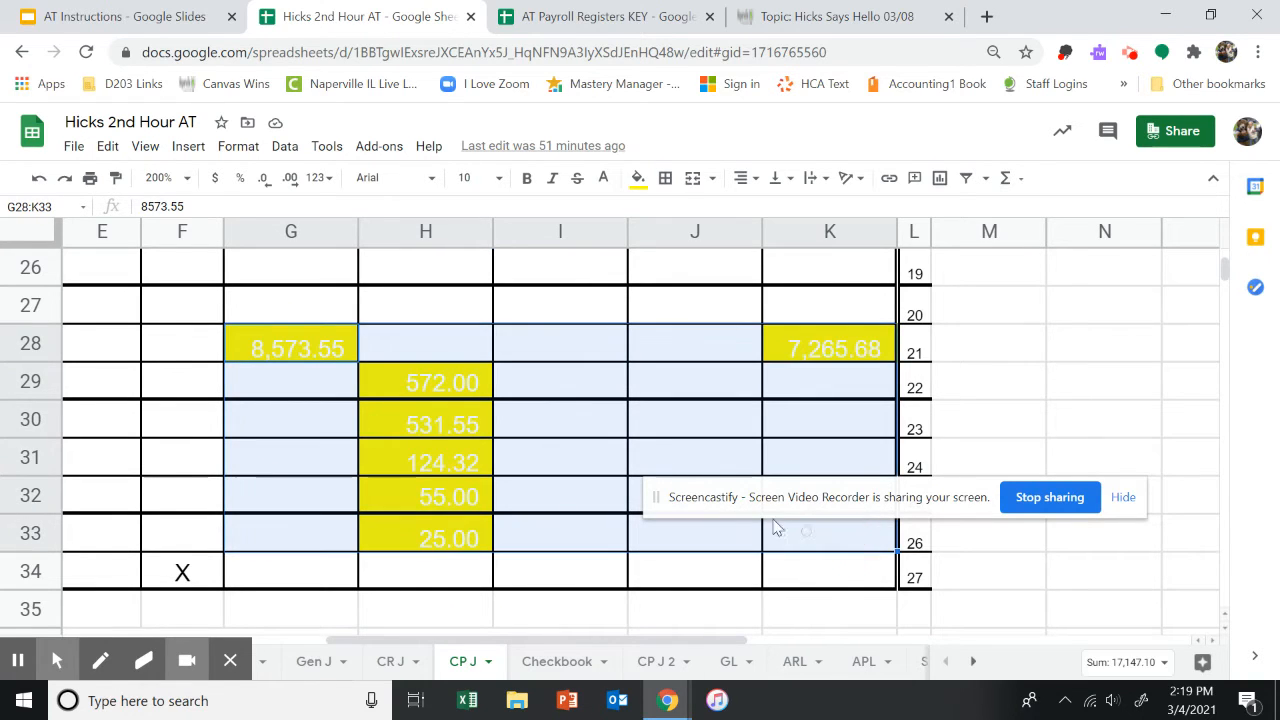
pyautogui.click(605, 182)
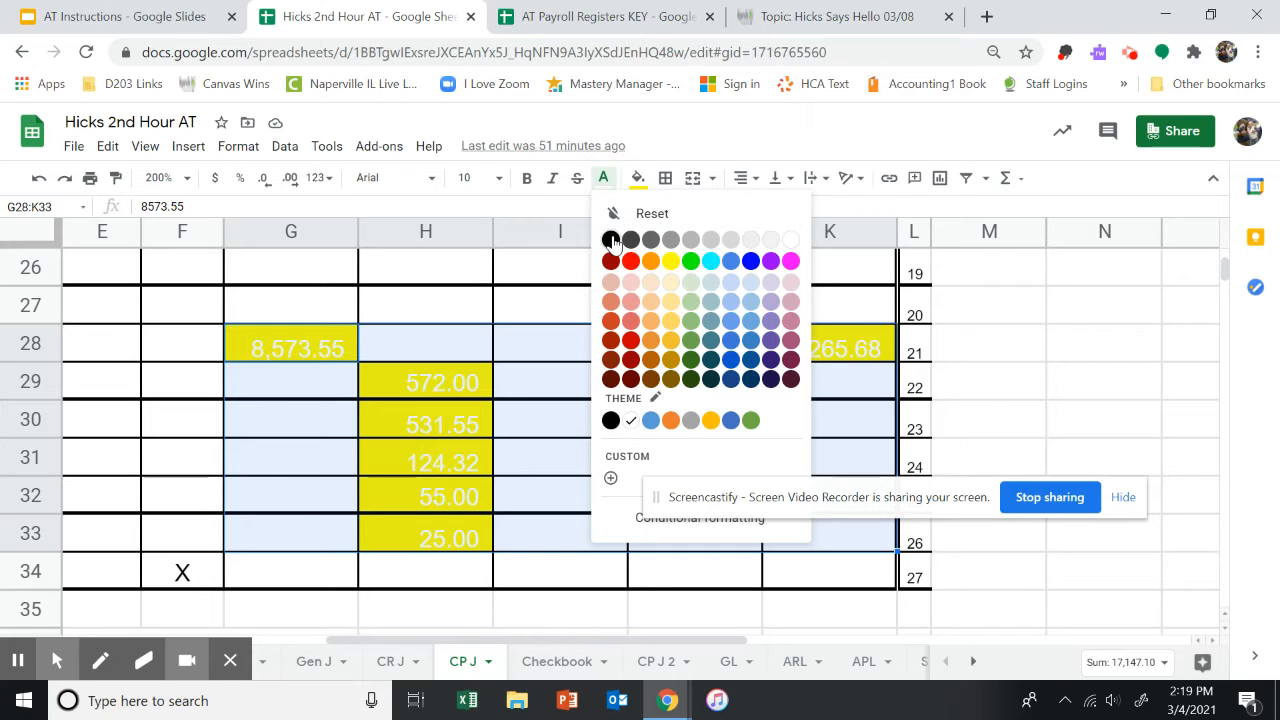
pyautogui.click(610, 240)
pyautogui.click(552, 396)
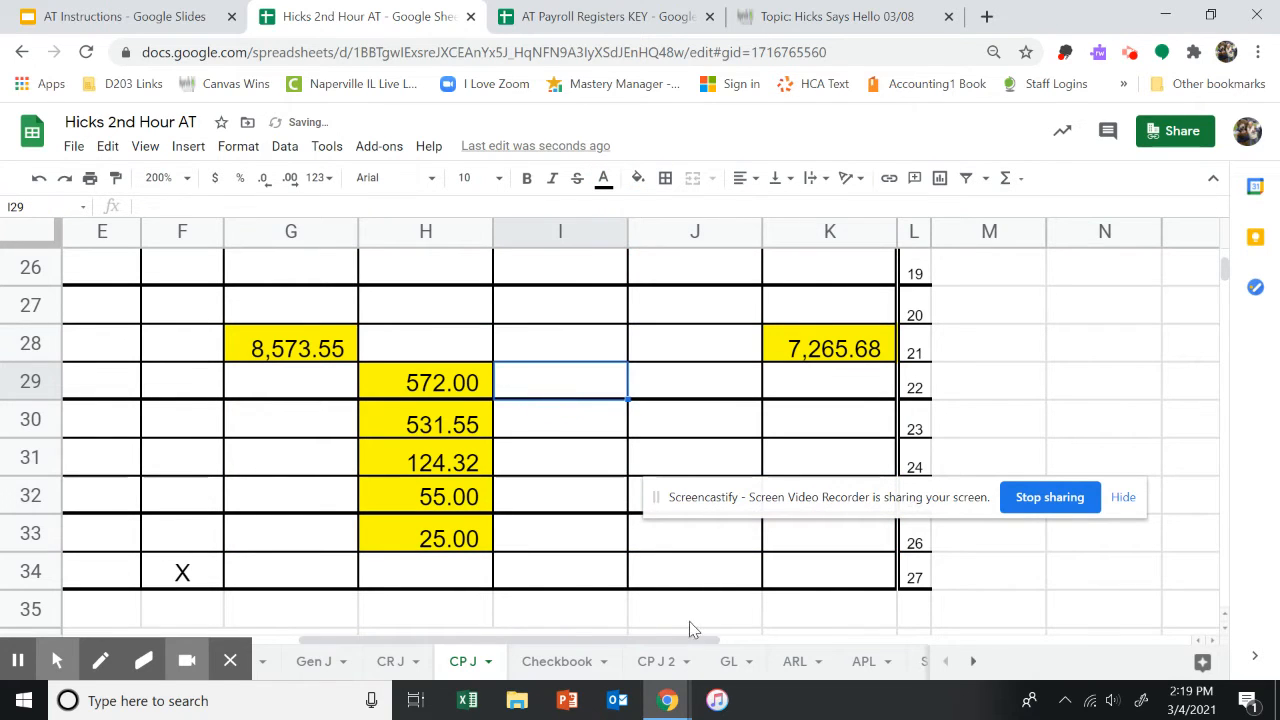
# Compare the salary expense entry with the totals row of the AT Payroll Registers KEY payroll register.
pyautogui.moveTo(664, 641); pyautogui.dragTo(530, 642)
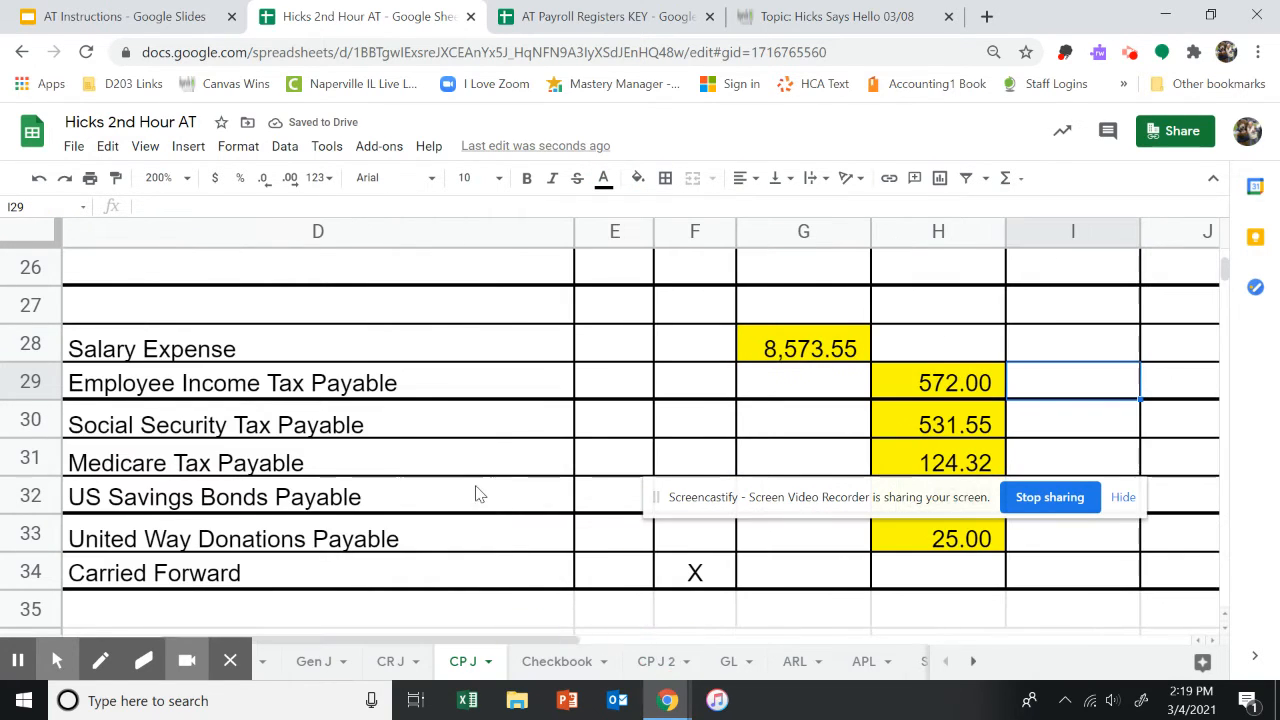
pyautogui.click(773, 342)
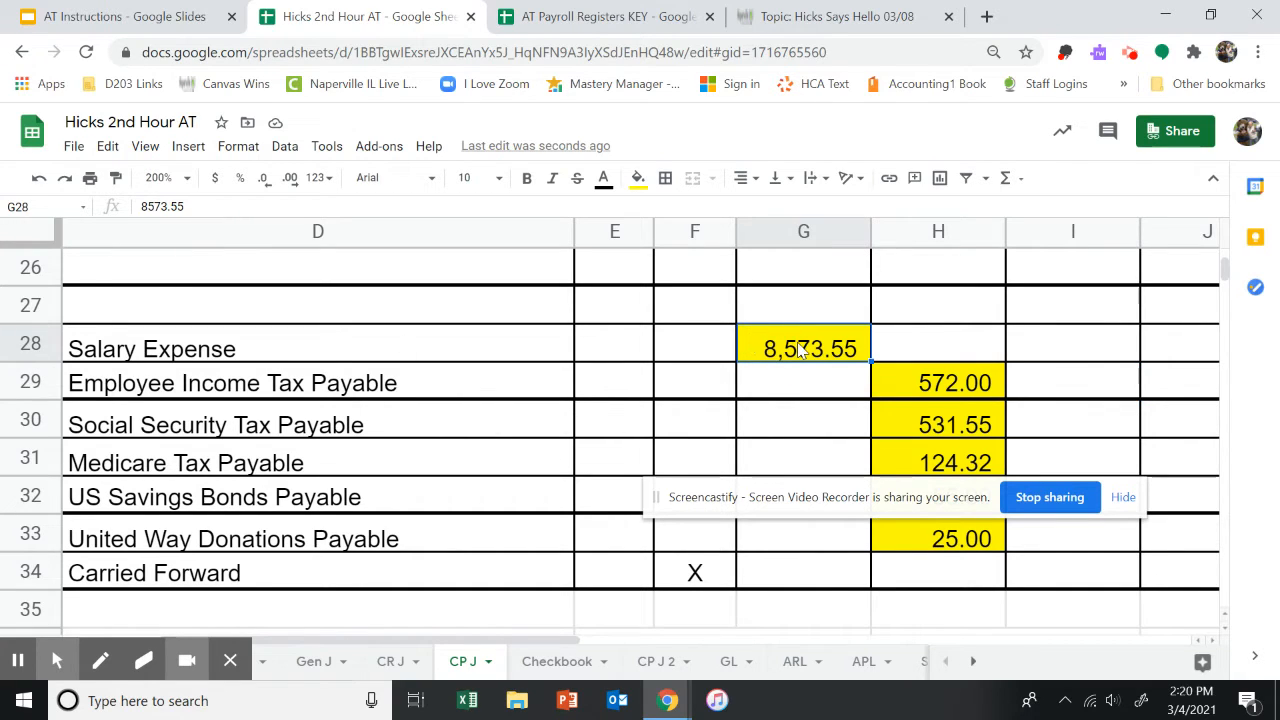
pyautogui.click(575, 20)
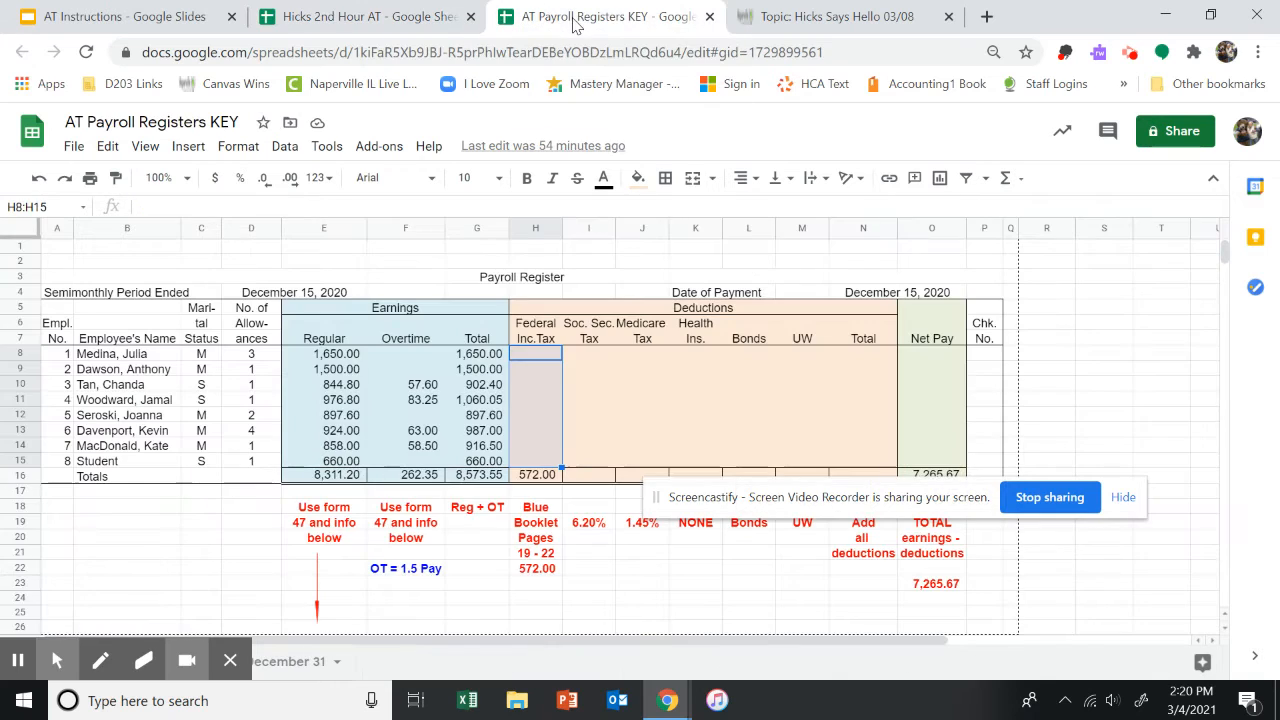
pyautogui.click(474, 478)
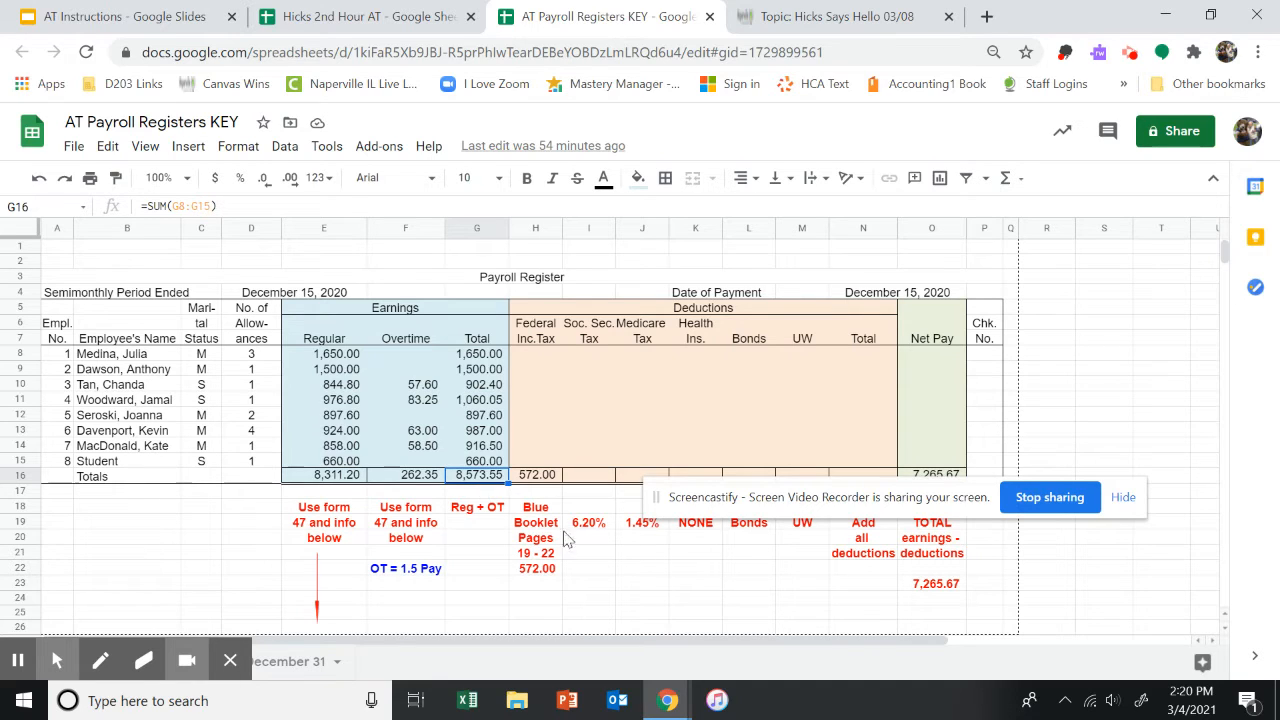
pyautogui.moveTo(930, 513); pyautogui.dragTo(936, 582)
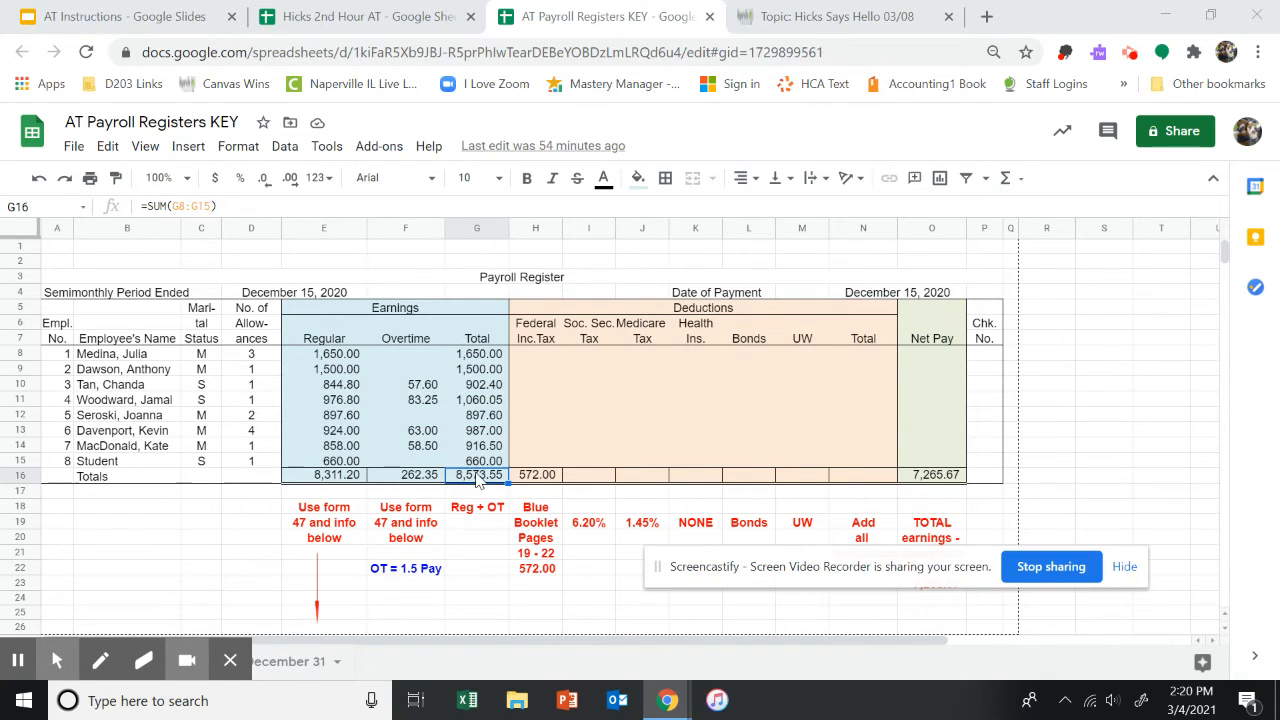
pyautogui.click(545, 478)
pyautogui.click(578, 479)
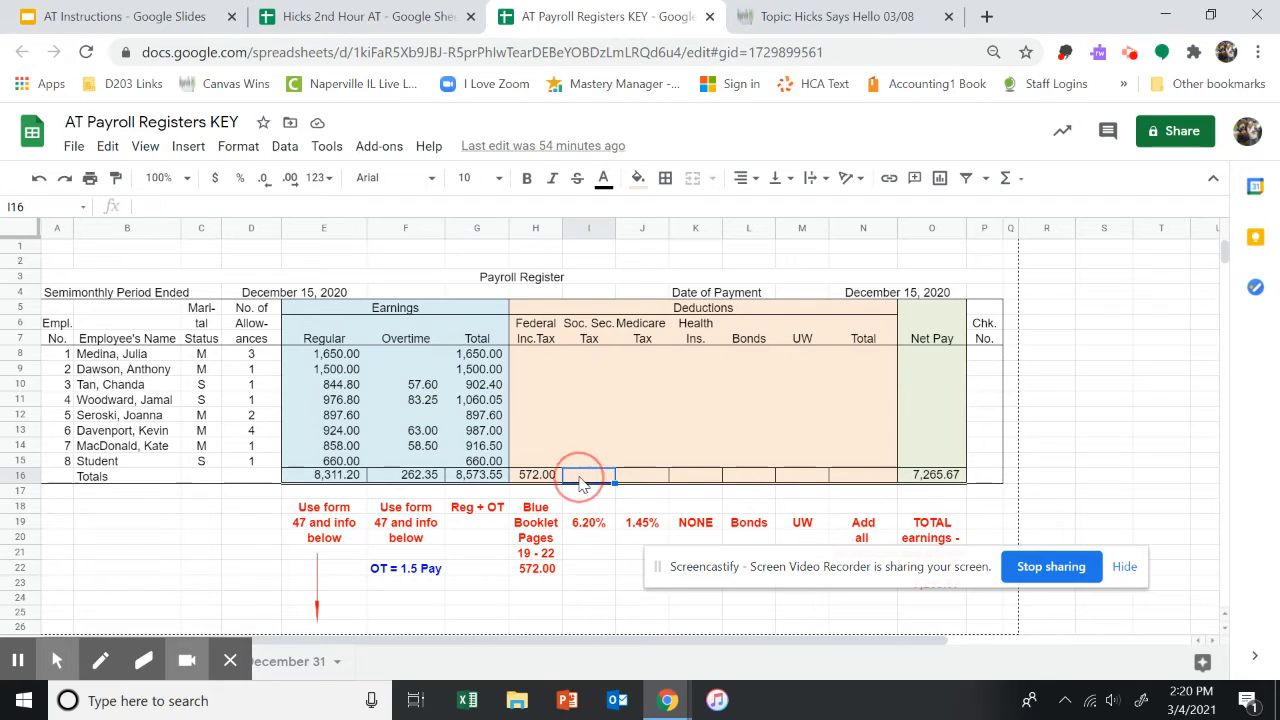
pyautogui.click(650, 479)
pyautogui.click(688, 482)
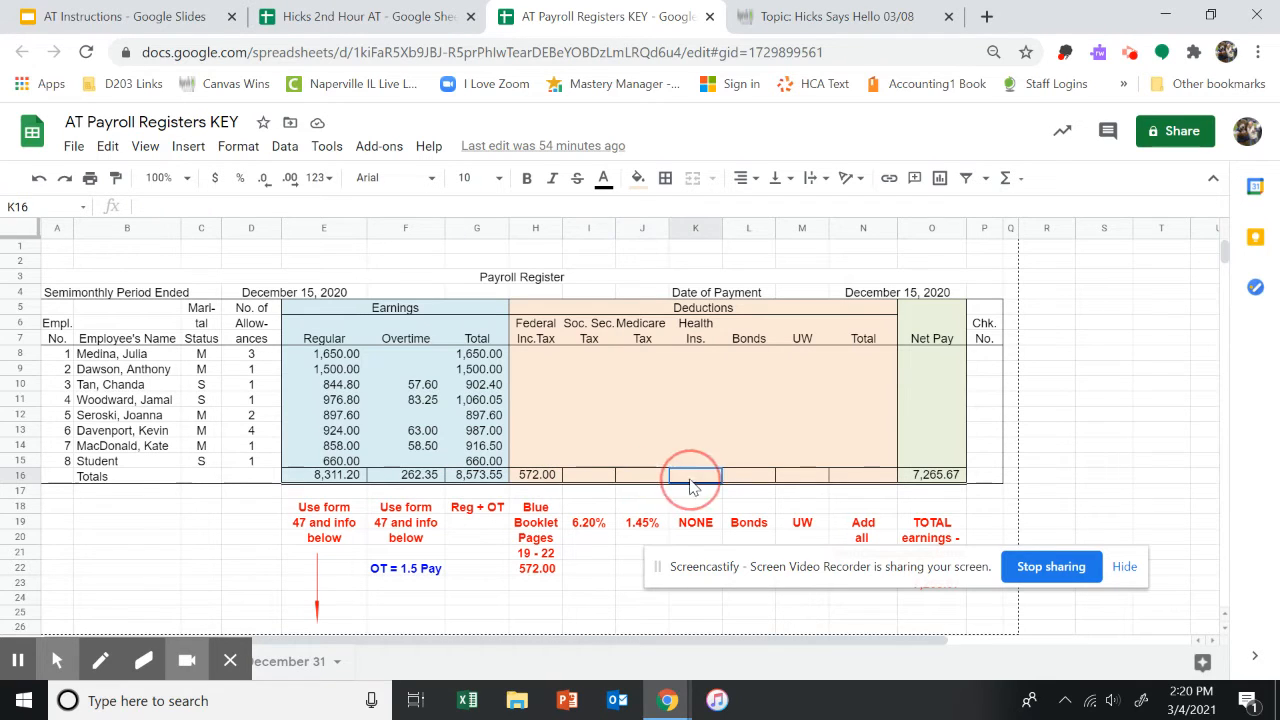
pyautogui.click(752, 482)
pyautogui.click(790, 482)
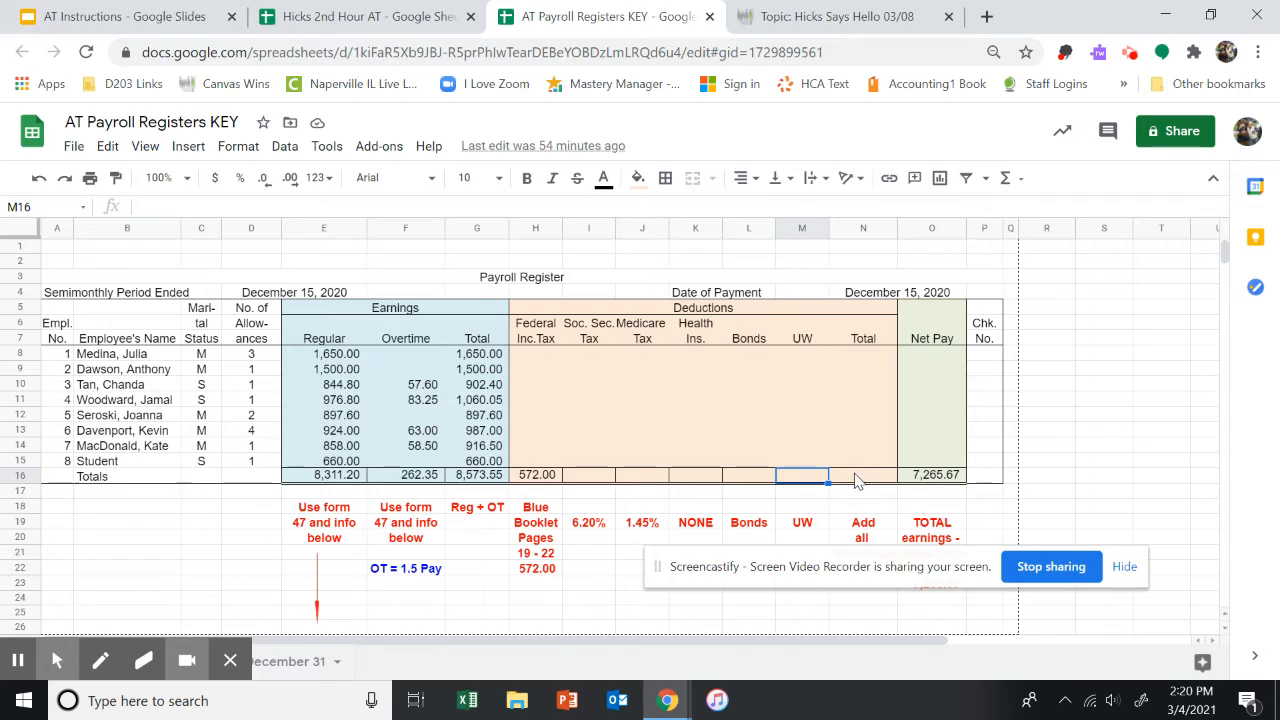
pyautogui.click(935, 479)
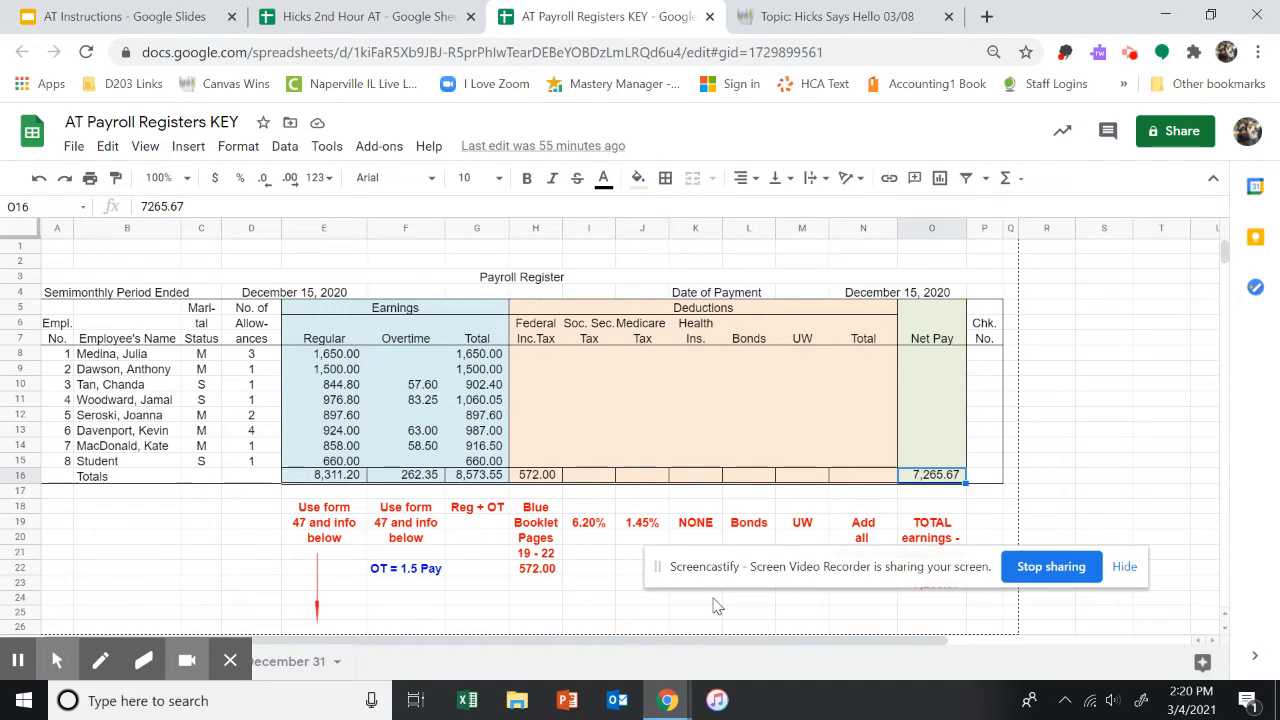
pyautogui.click(490, 480)
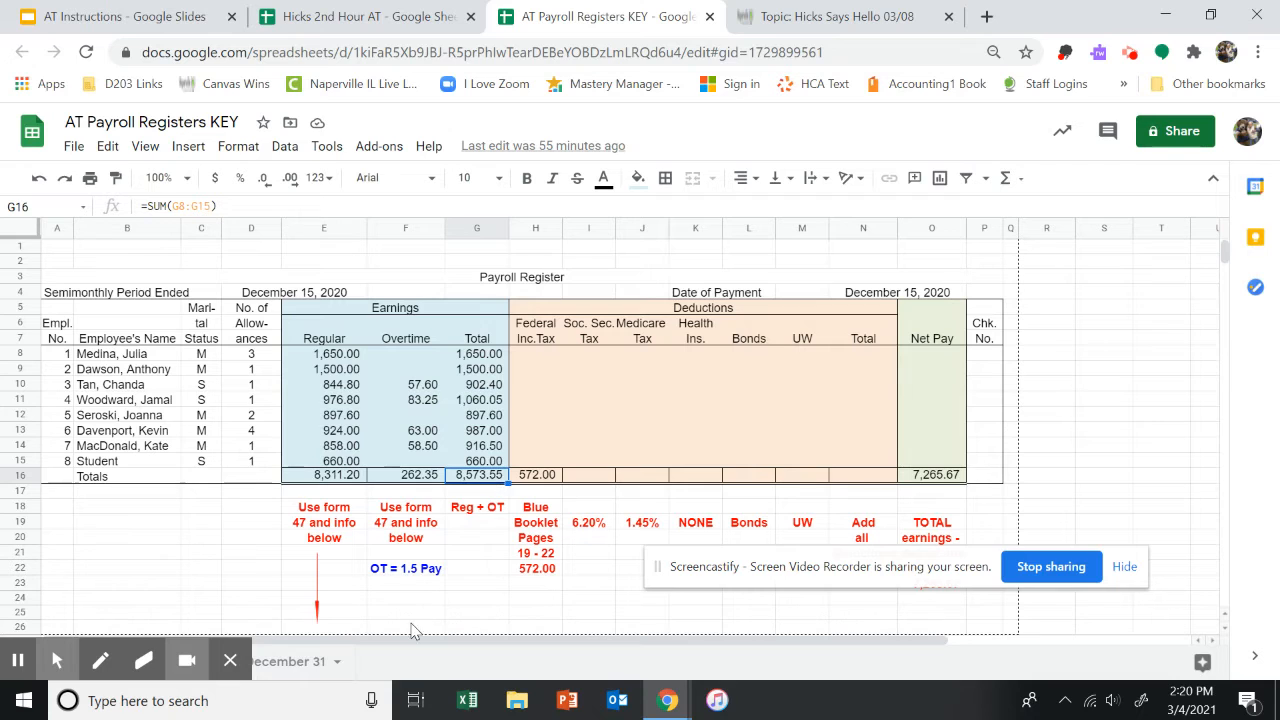
# Zoom the CP J sheet to 125% and sum the credit amounts H29:H33 in the Carried Forward row.
pyautogui.click(409, 27)
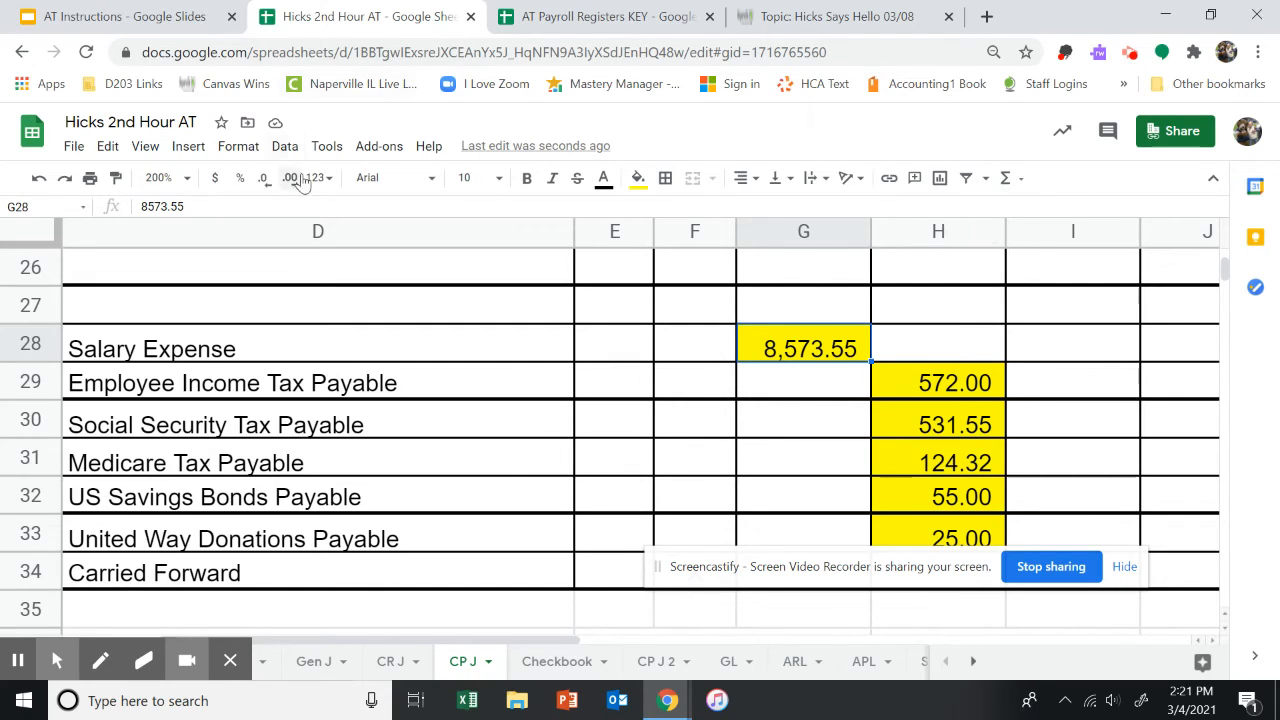
pyautogui.click(186, 179)
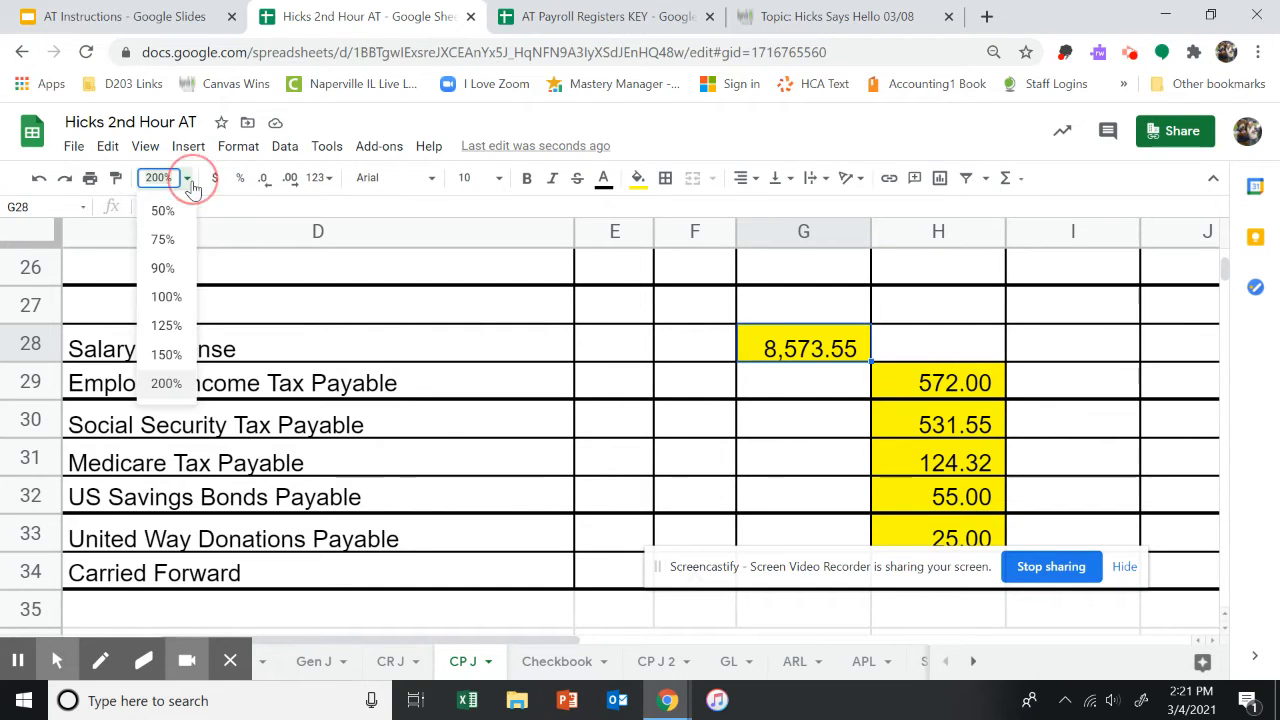
pyautogui.click(166, 325)
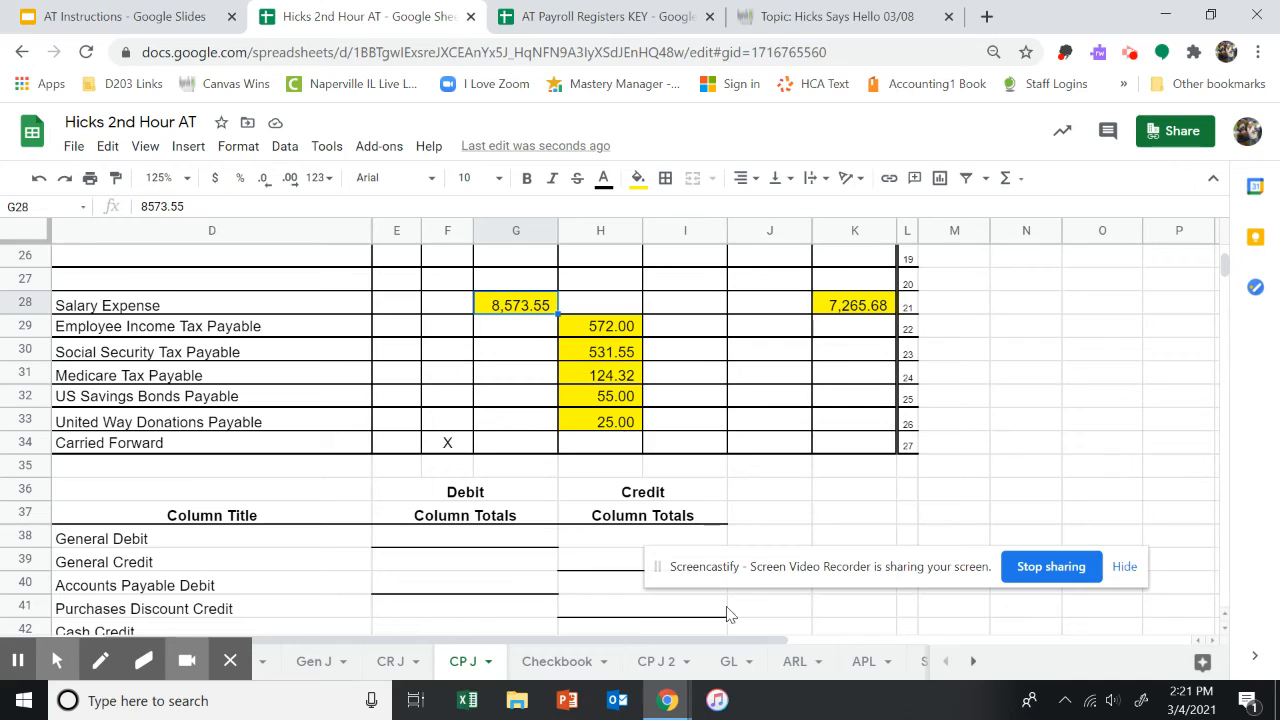
pyautogui.moveTo(688, 638); pyautogui.dragTo(577, 597)
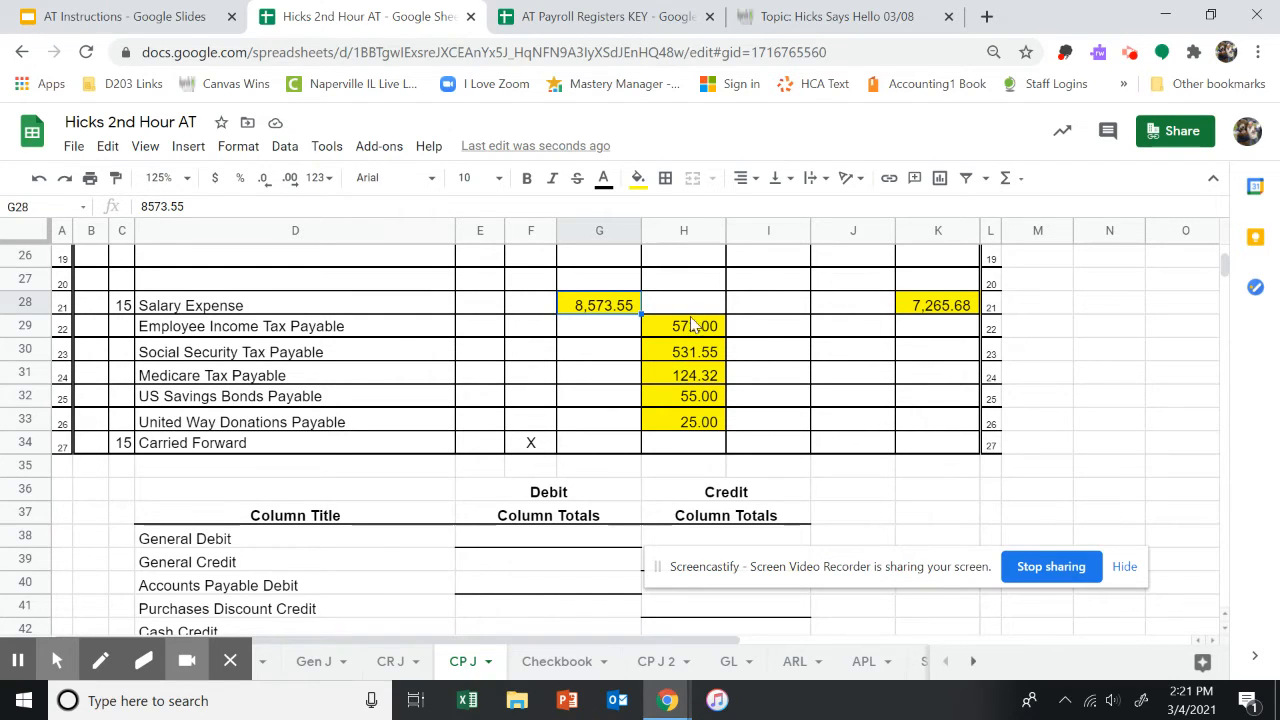
pyautogui.moveTo(690, 330); pyautogui.dragTo(694, 422)
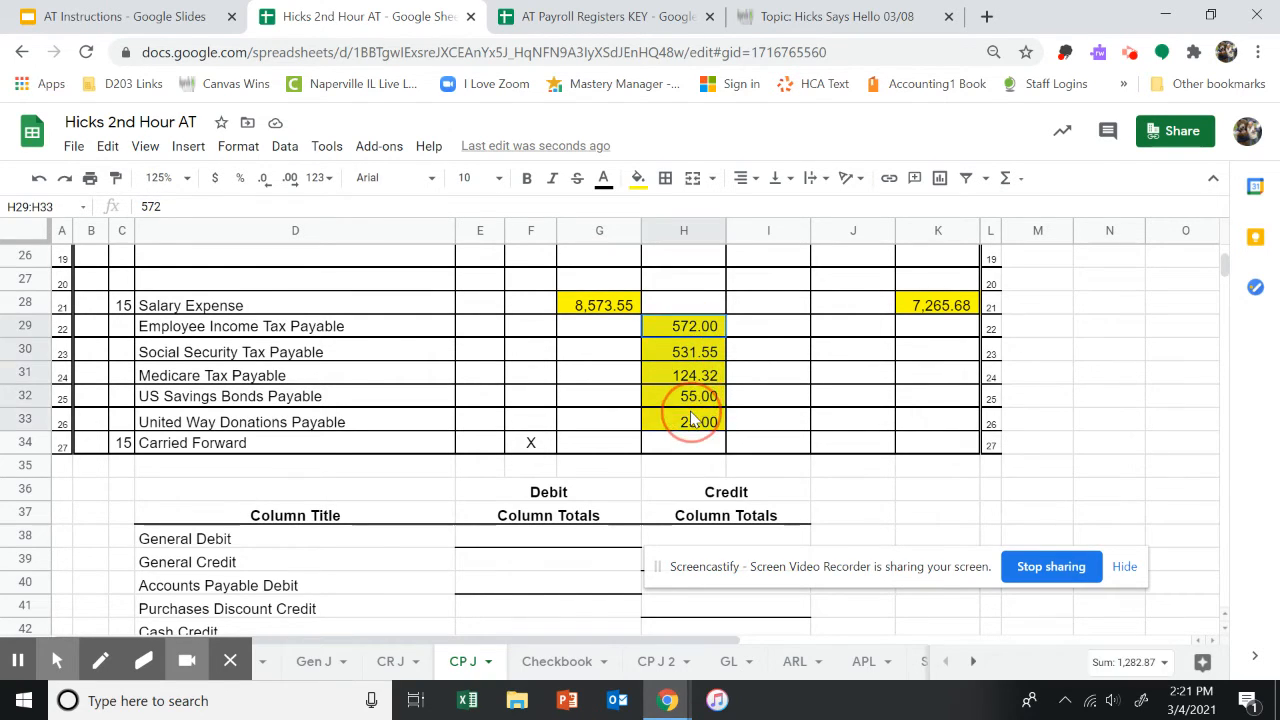
pyautogui.click(1005, 178)
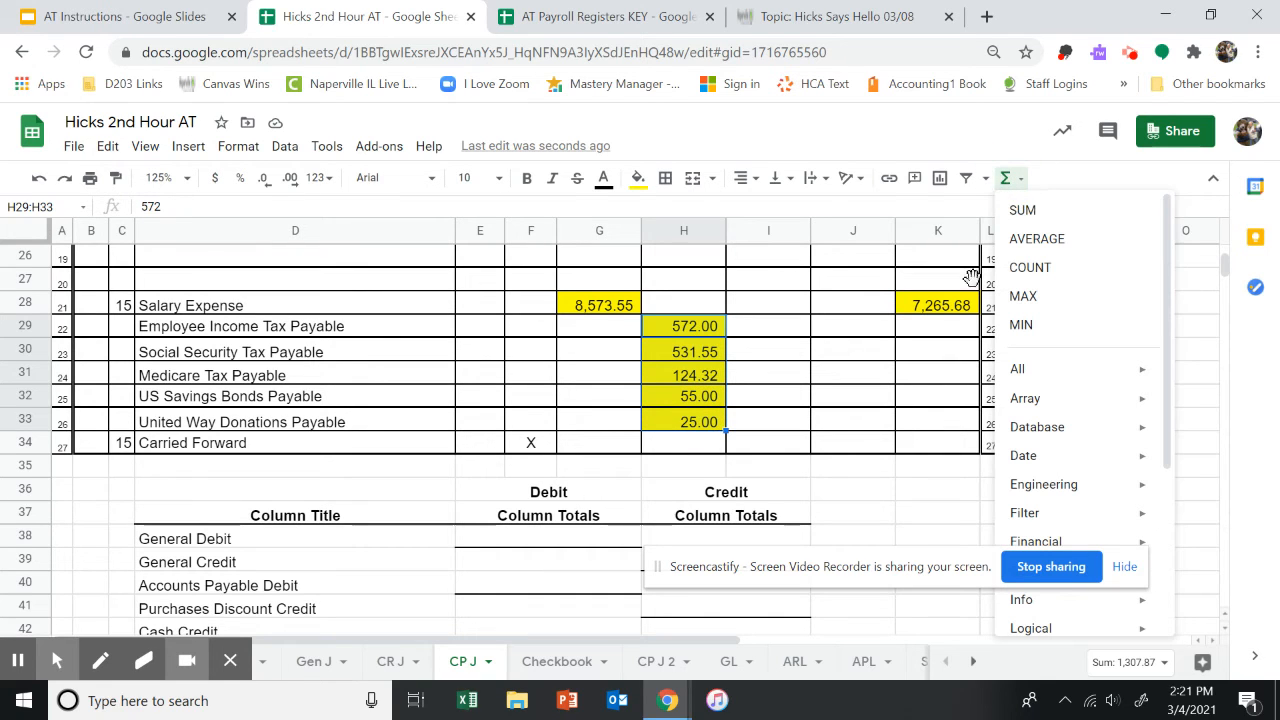
pyautogui.click(1095, 206)
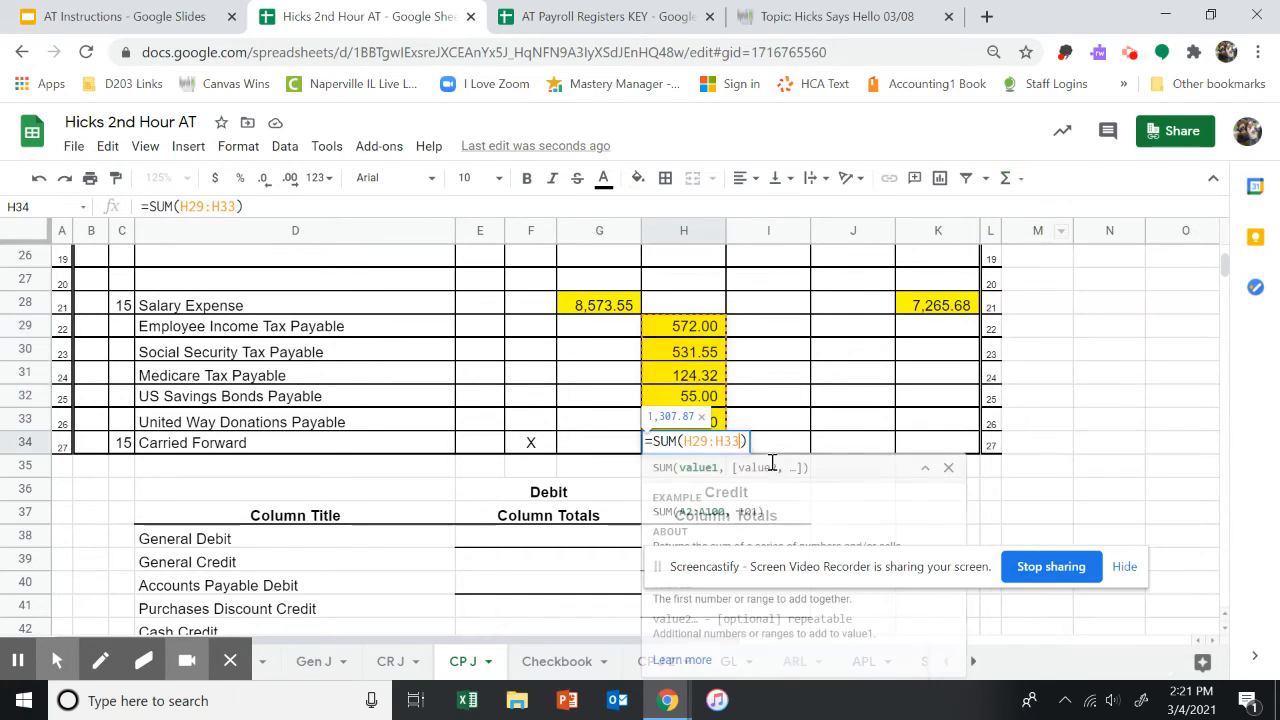
pyautogui.click(790, 442)
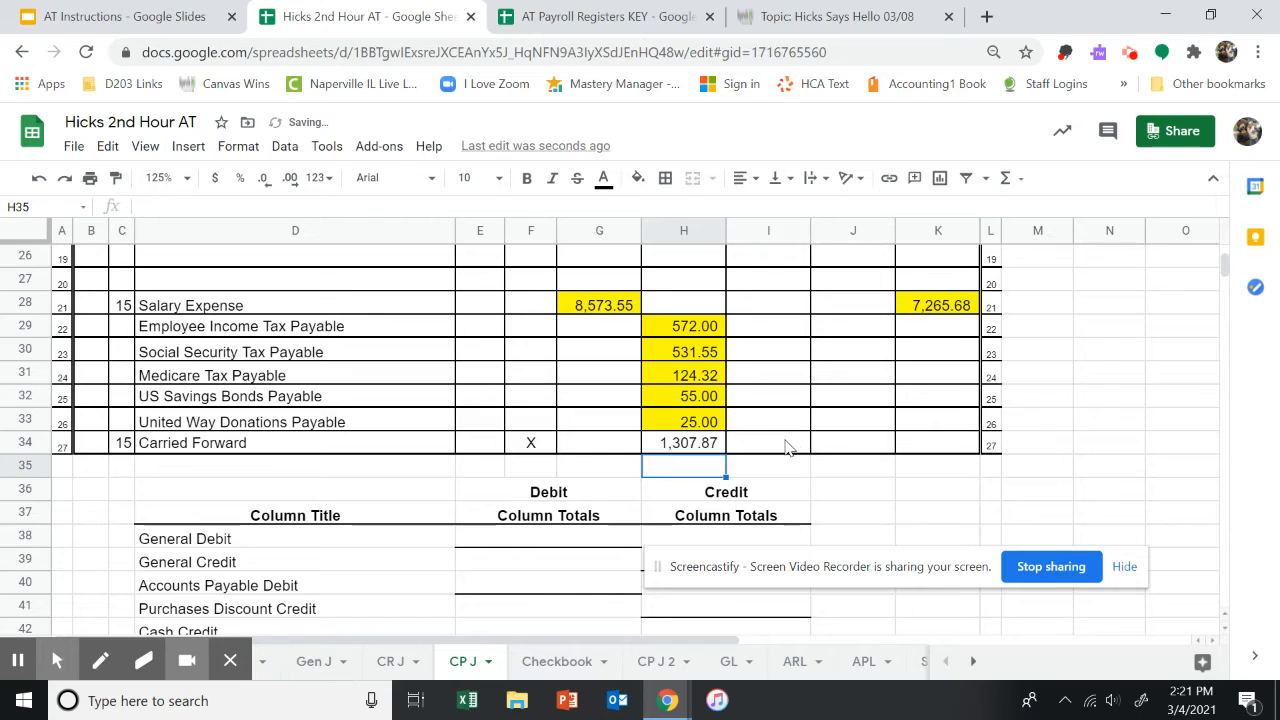
# Enter a formula in I34 adding the H34 total and the K28 cash amount.
pyautogui.write('=')
pyautogui.click(705, 448)
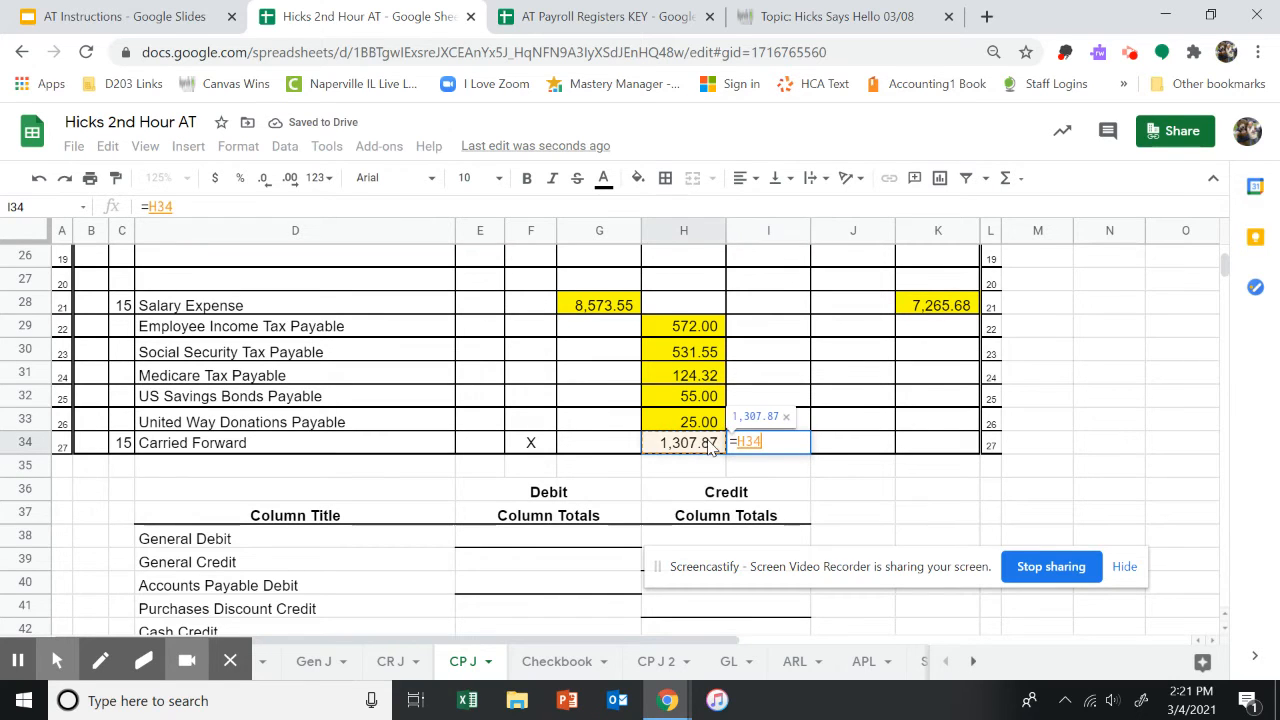
pyautogui.write('+')
pyautogui.click(954, 318)
pyautogui.press('Return')
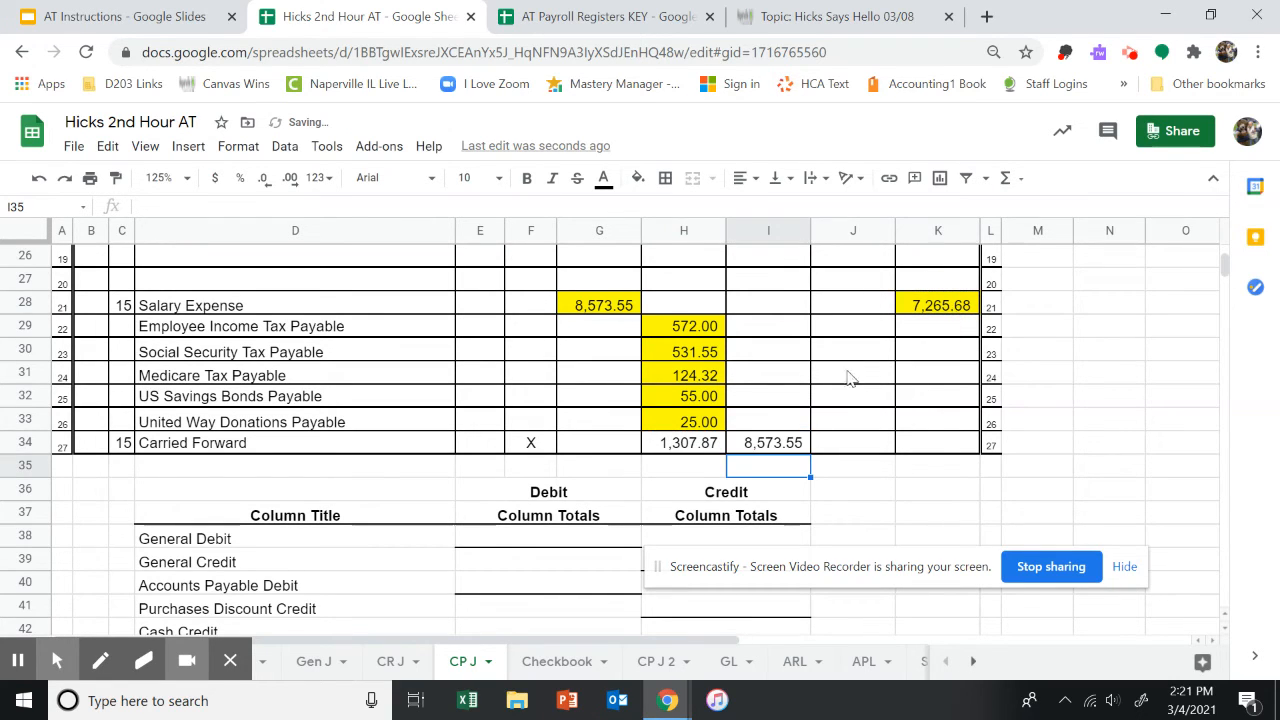
# Clear the Carried Forward entries in I34 and H34.
pyautogui.click(605, 318)
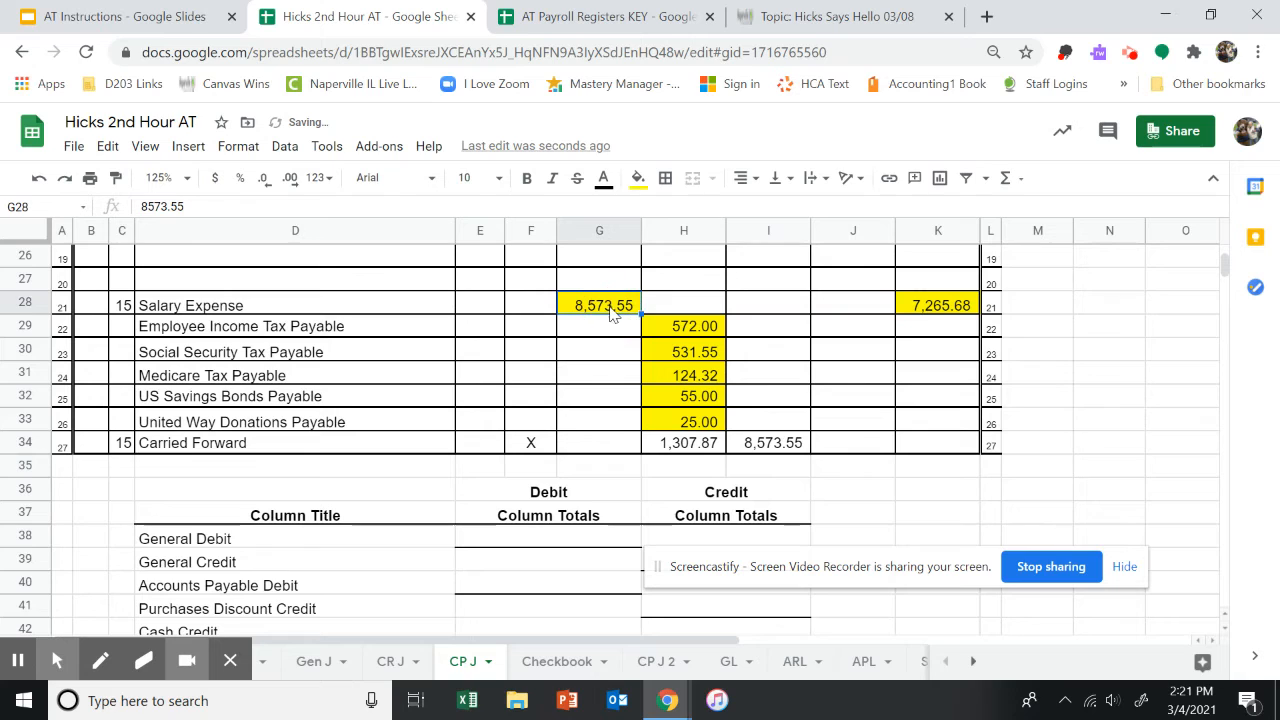
pyautogui.click(772, 448)
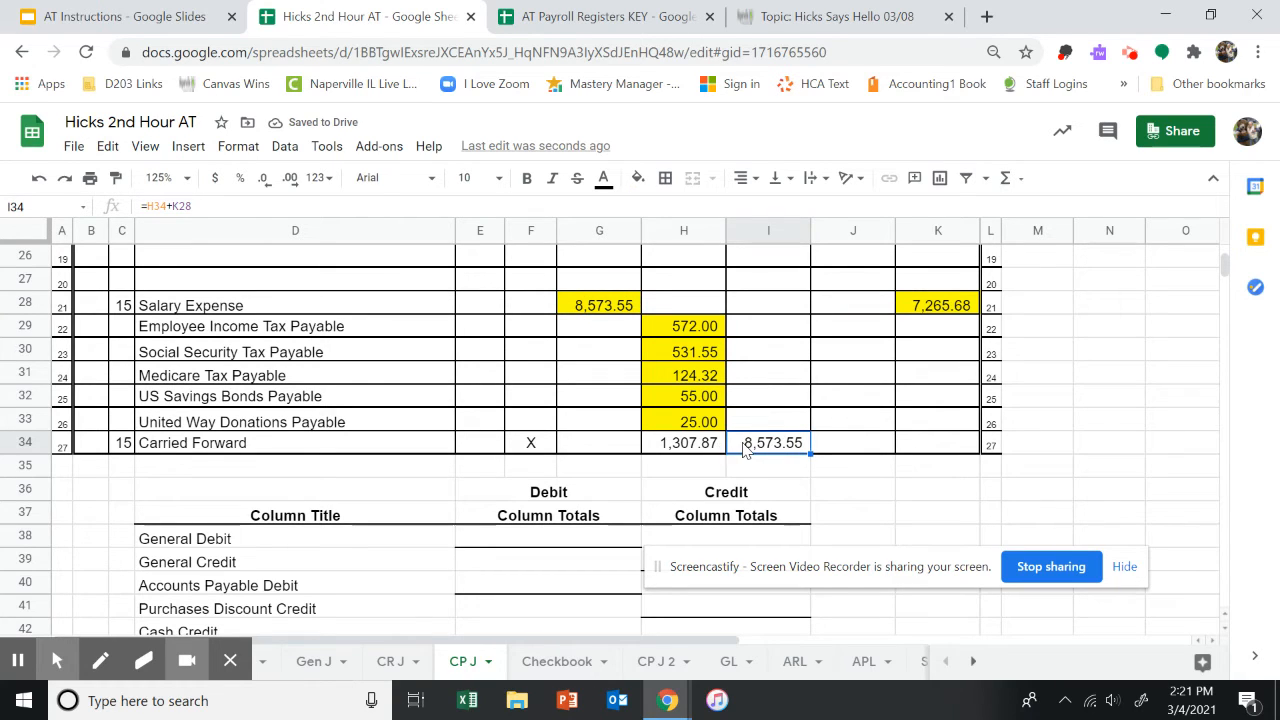
pyautogui.press('Delete')
pyautogui.click(705, 450)
pyautogui.press('Delete')
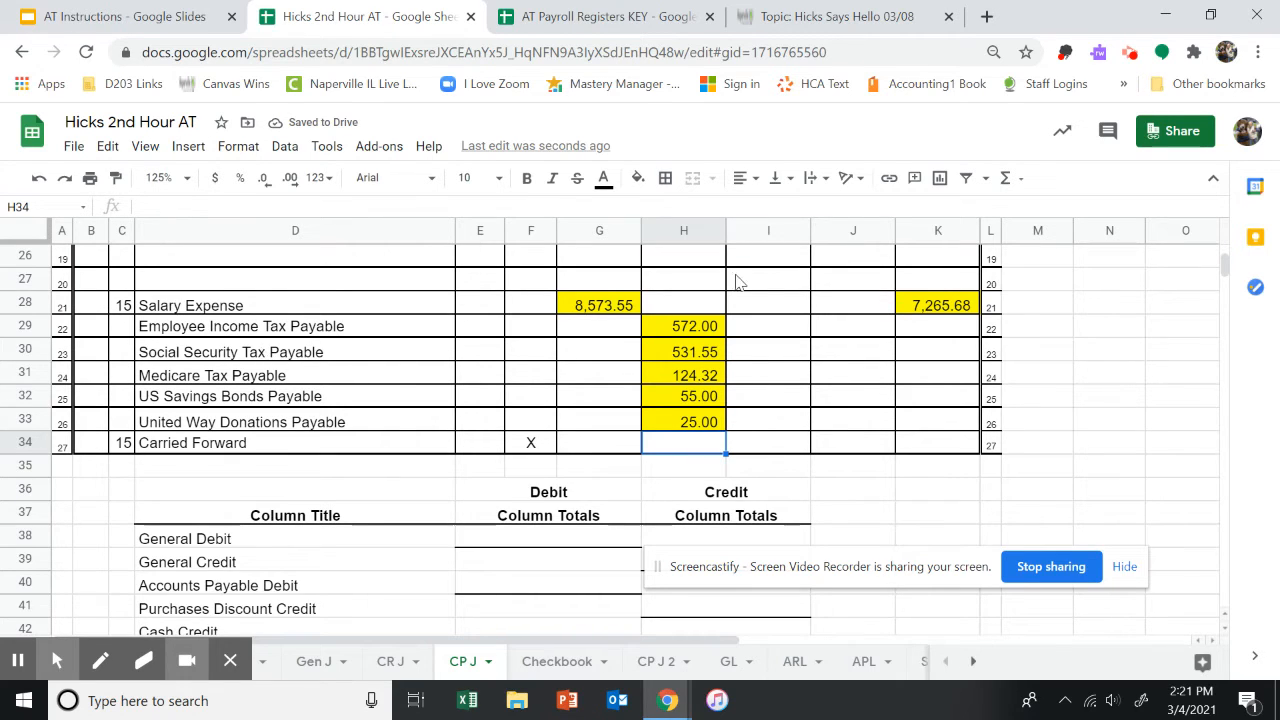
# Open the AT Instructions slides, advance to the Dec 15/#48 slide and start presenting.
pyautogui.click(938, 305)
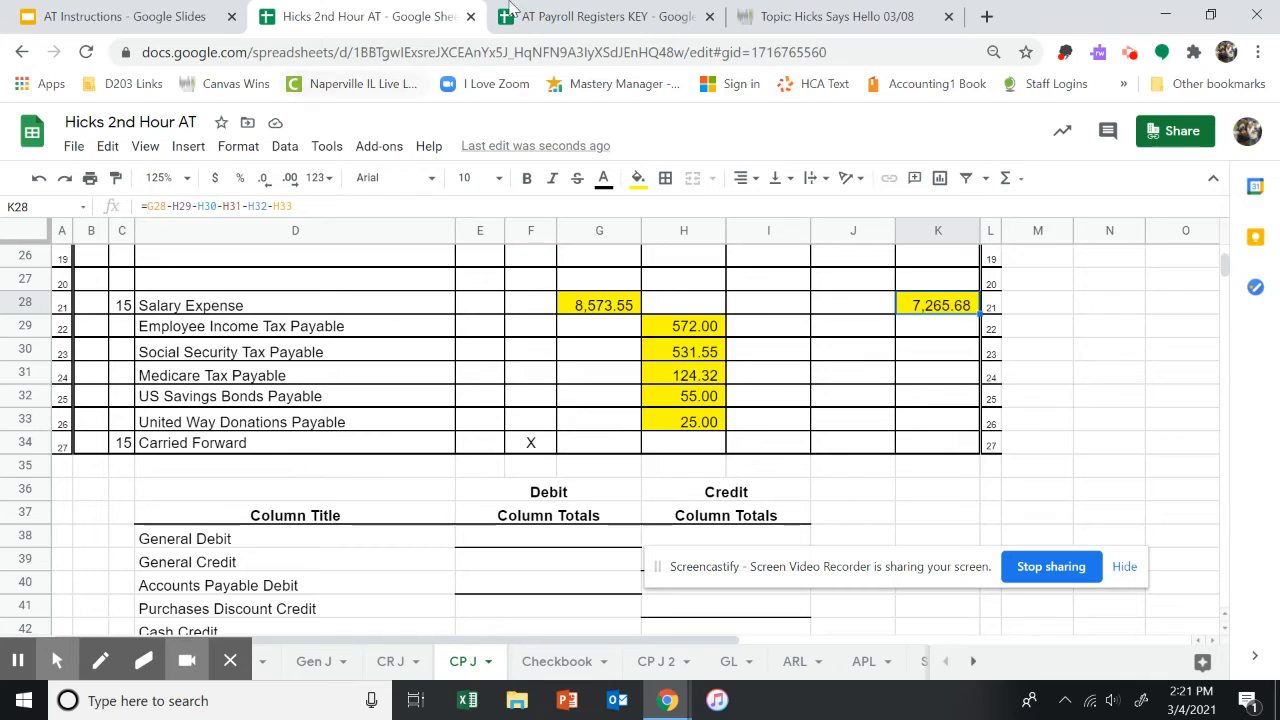
pyautogui.click(160, 18)
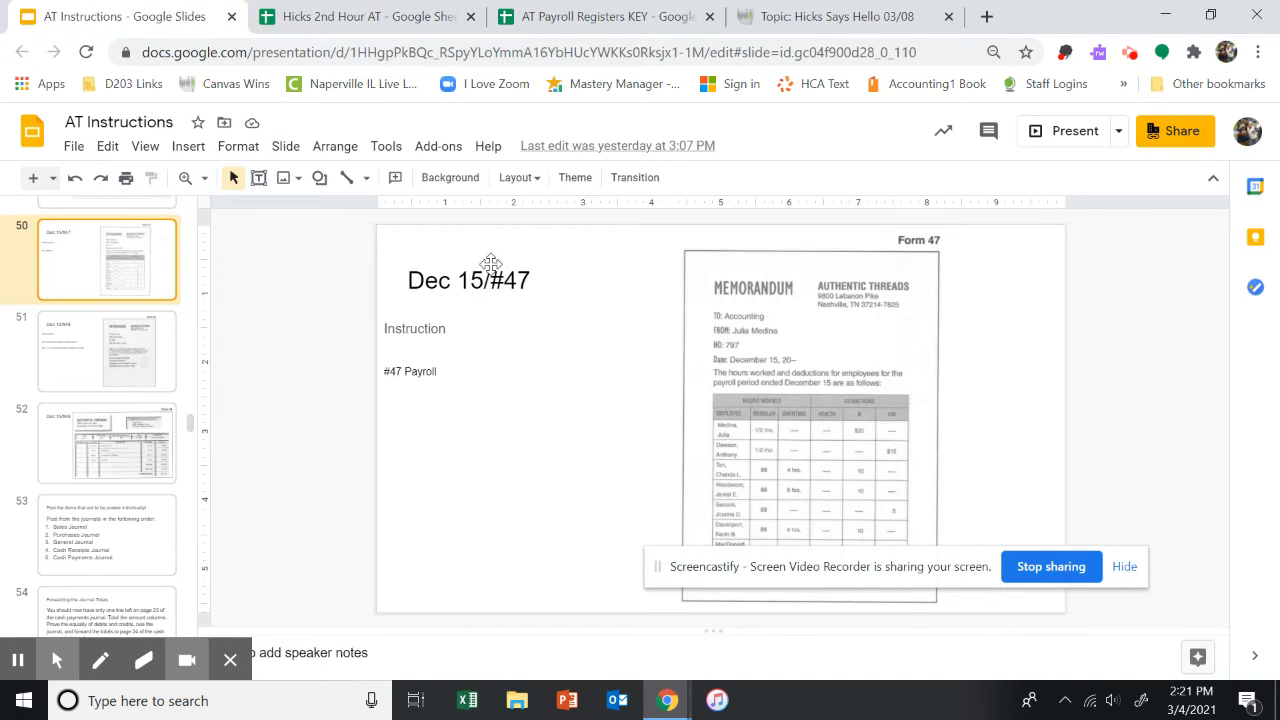
pyautogui.press('Down')
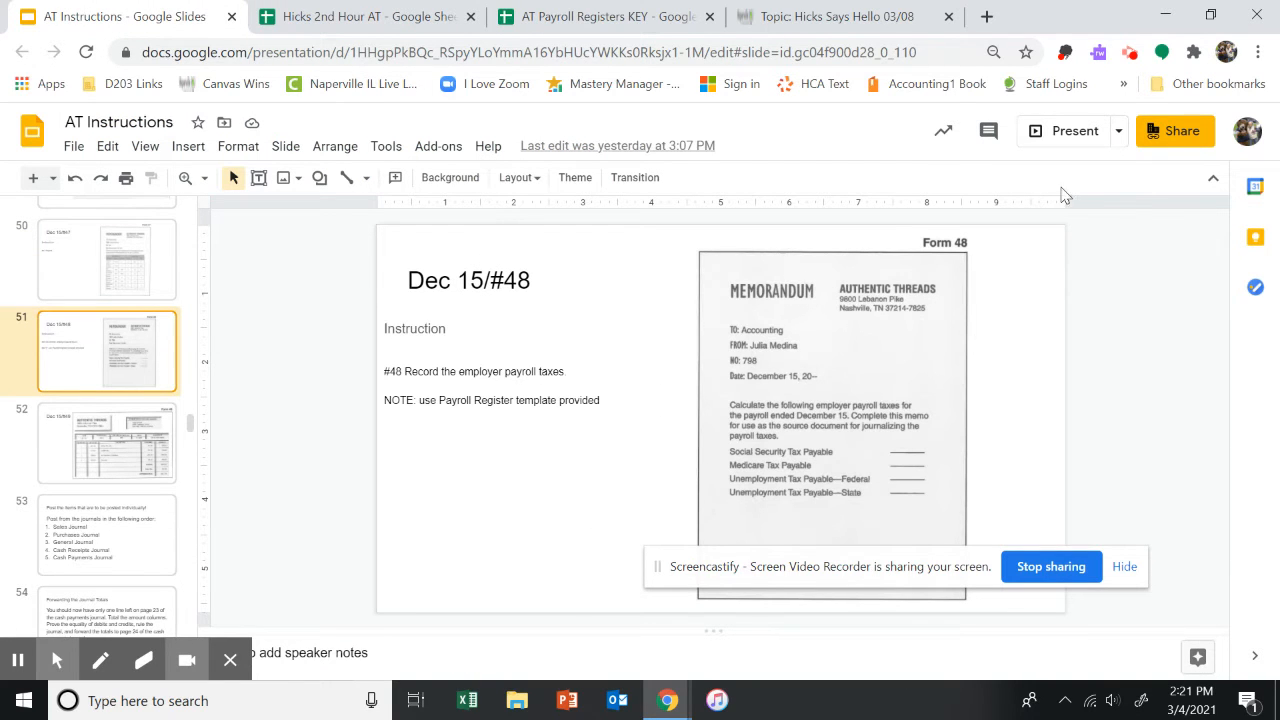
pyautogui.click(1074, 140)
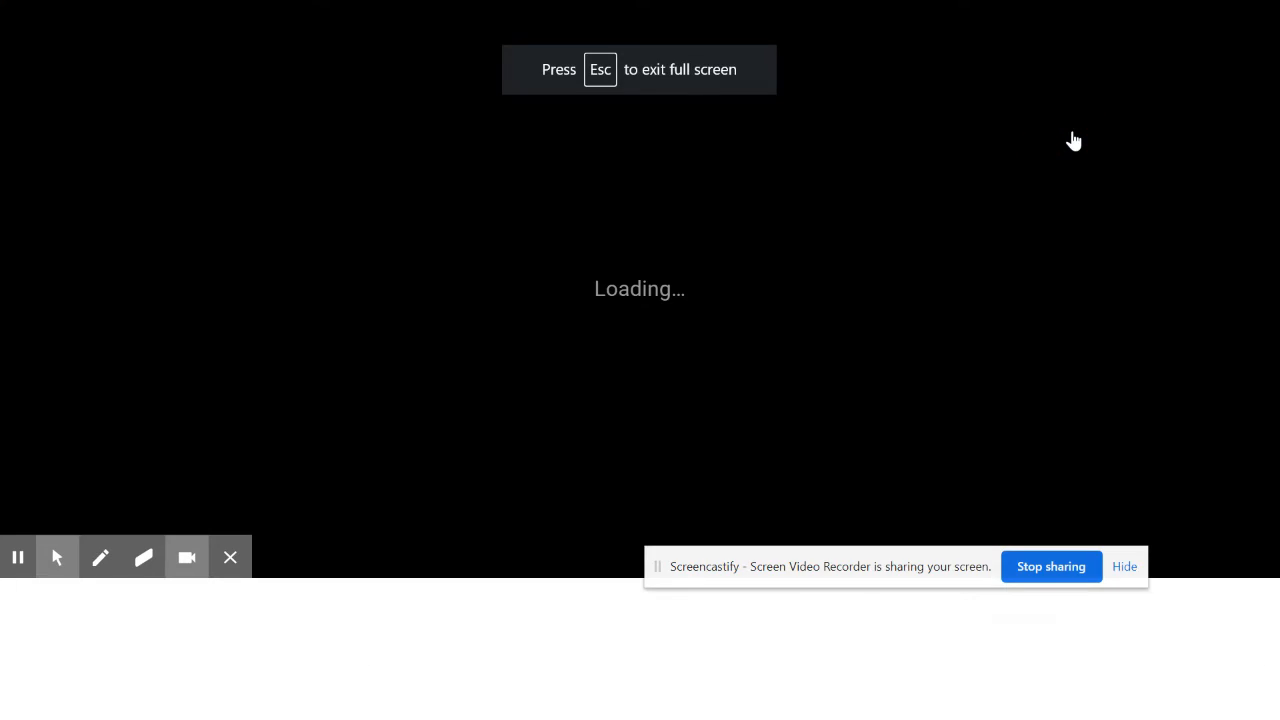
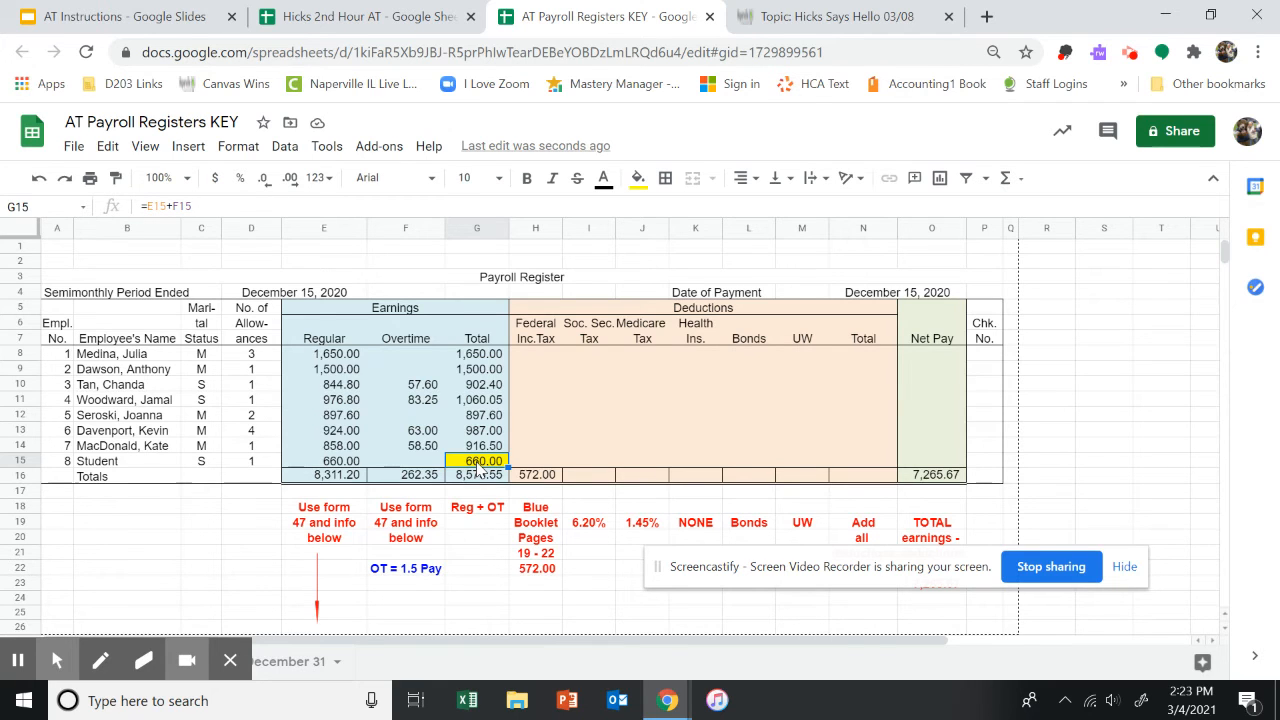
# In the Gen J sheet, link the Social Security Tax Payable (MATCH) credit in H14 to the CP J sheet's H30 amount.
pyautogui.click(361, 28)
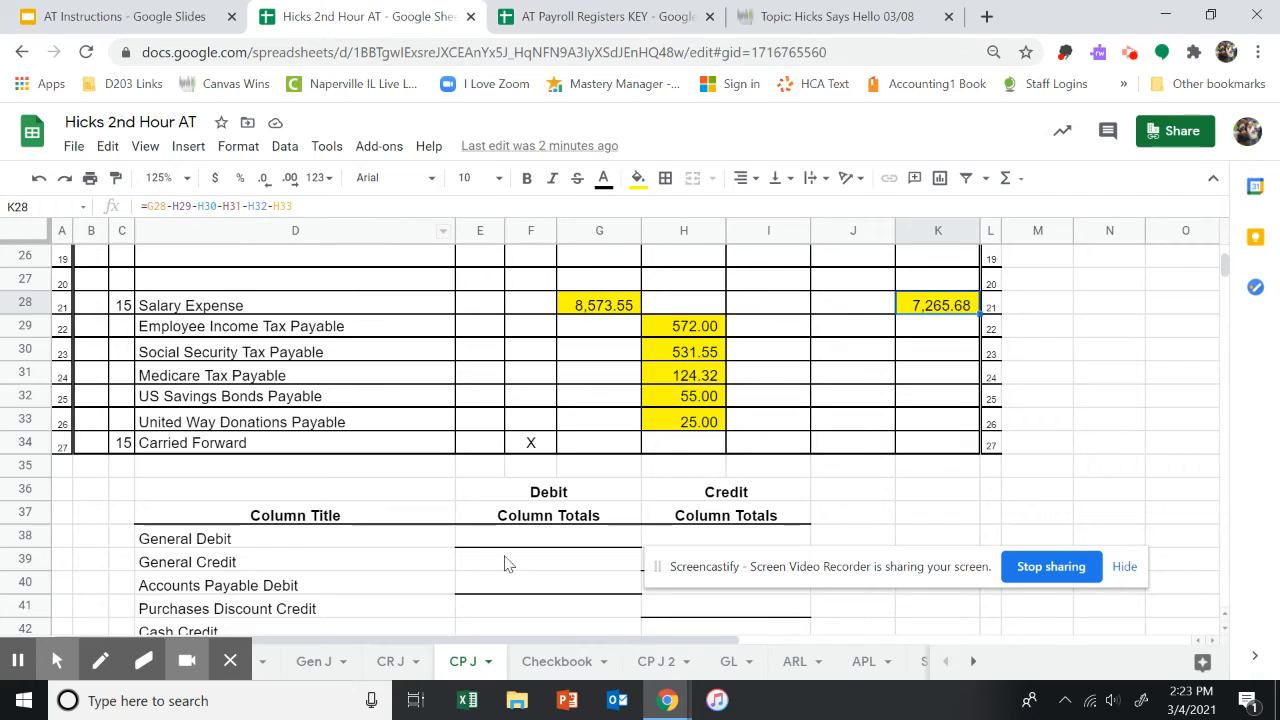
pyautogui.click(313, 663)
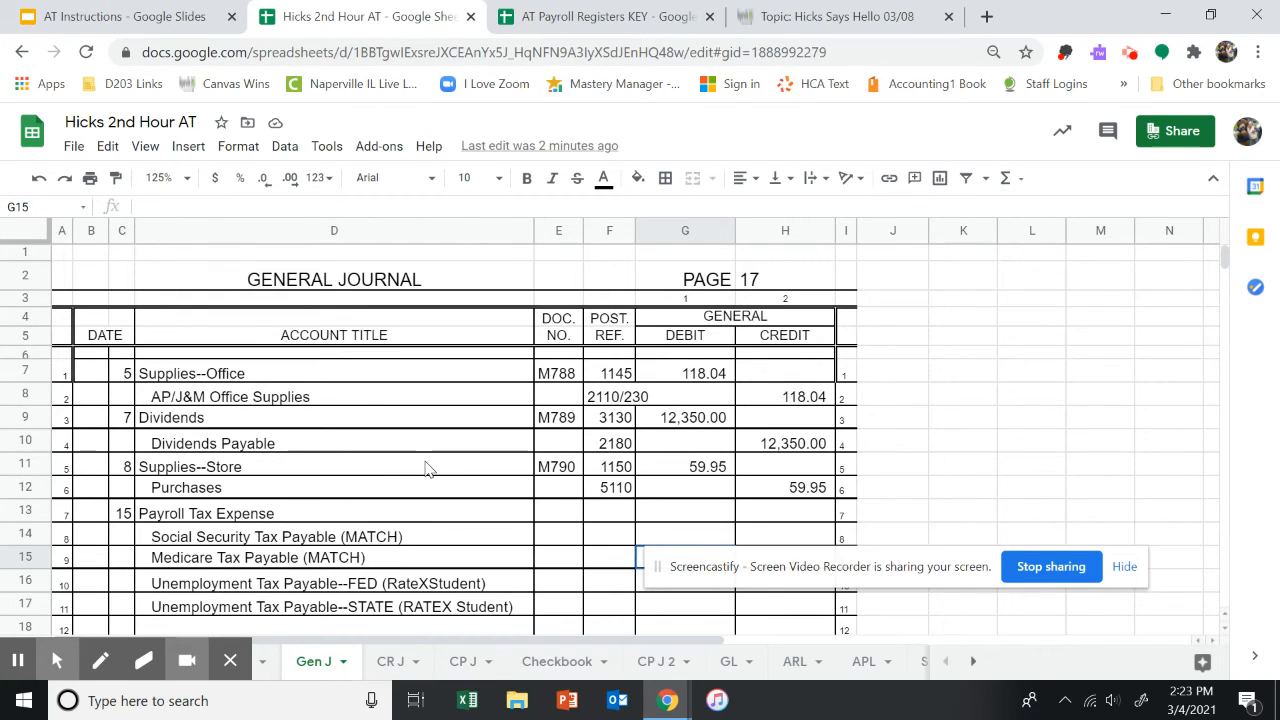
pyautogui.scroll(-1, 412, 468)
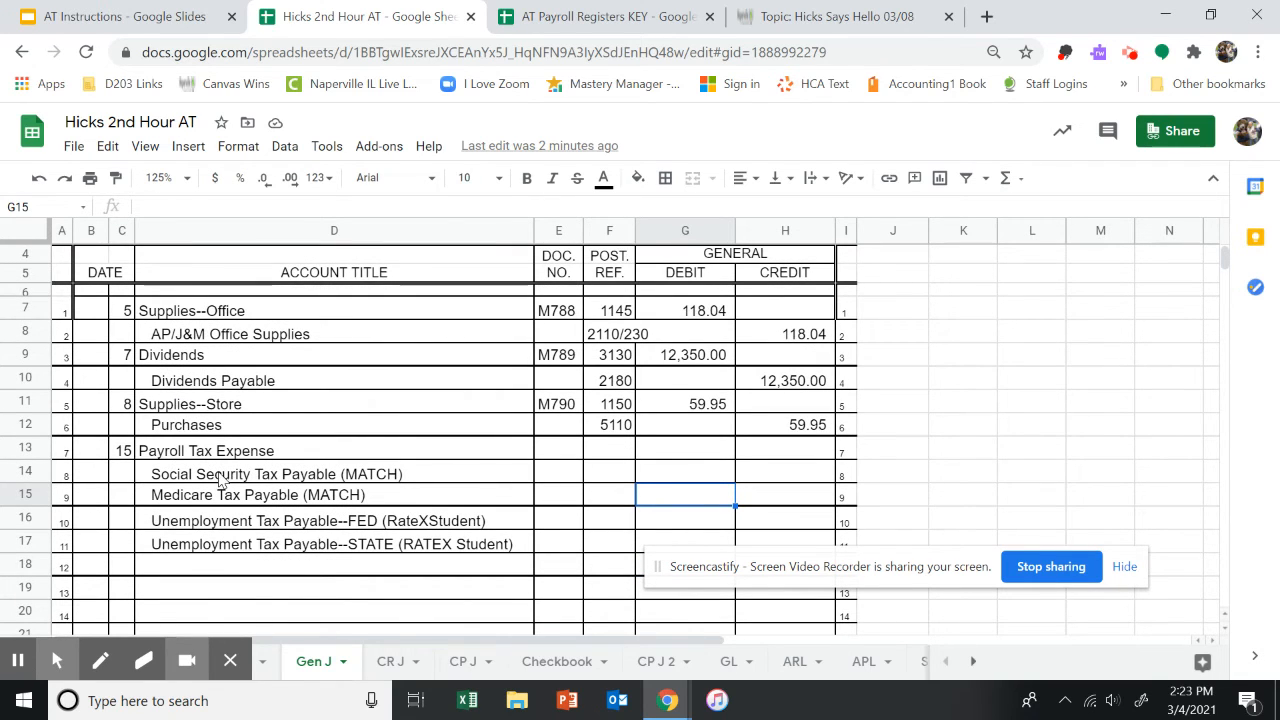
pyautogui.click(122, 451)
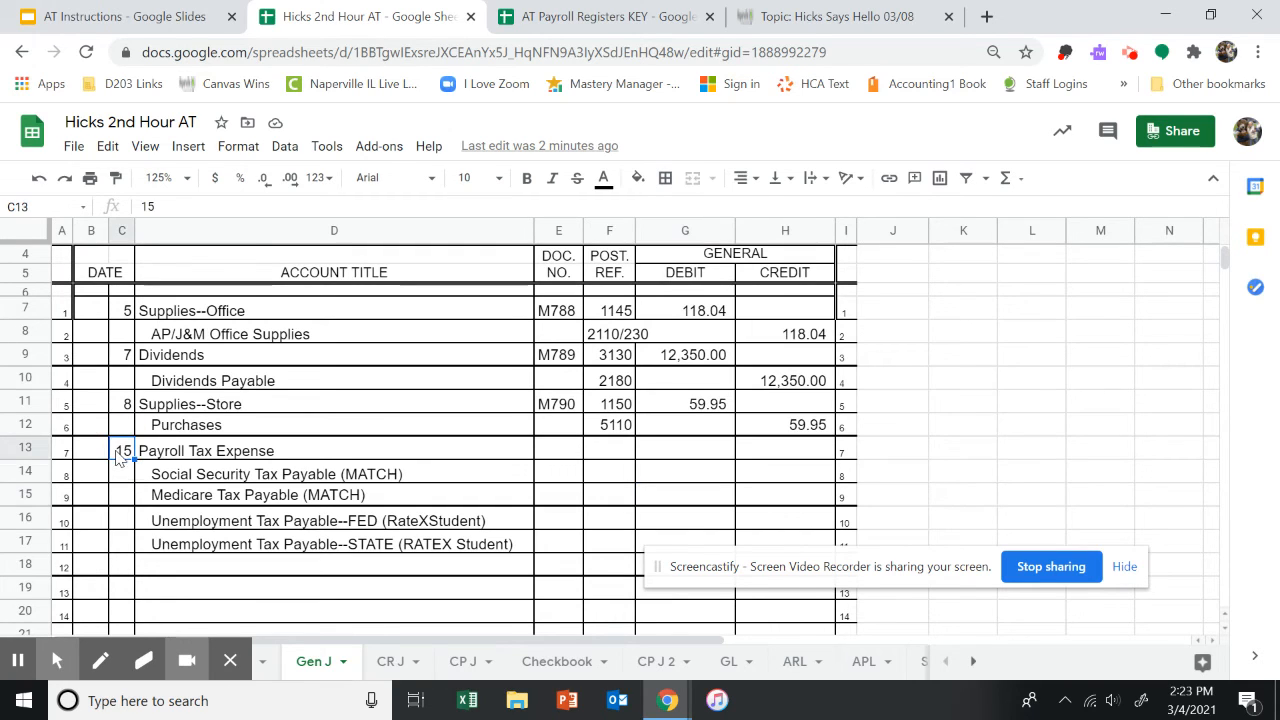
pyautogui.click(175, 178)
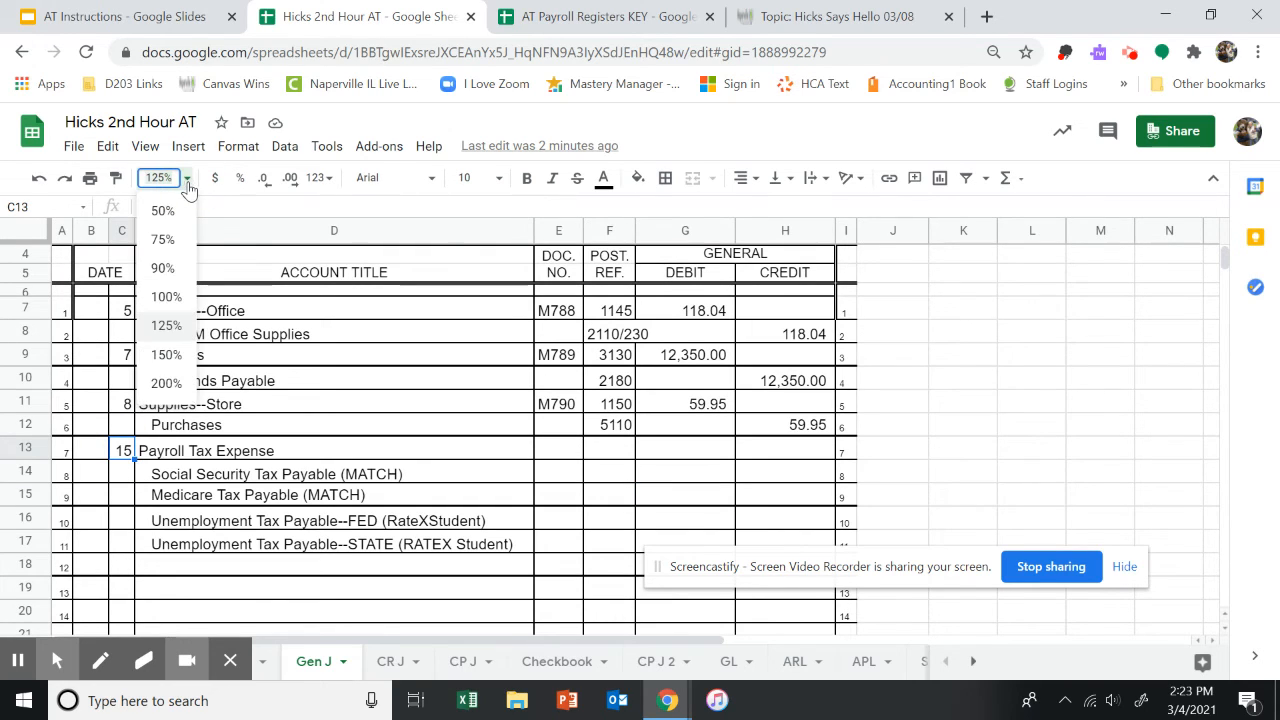
pyautogui.click(166, 383)
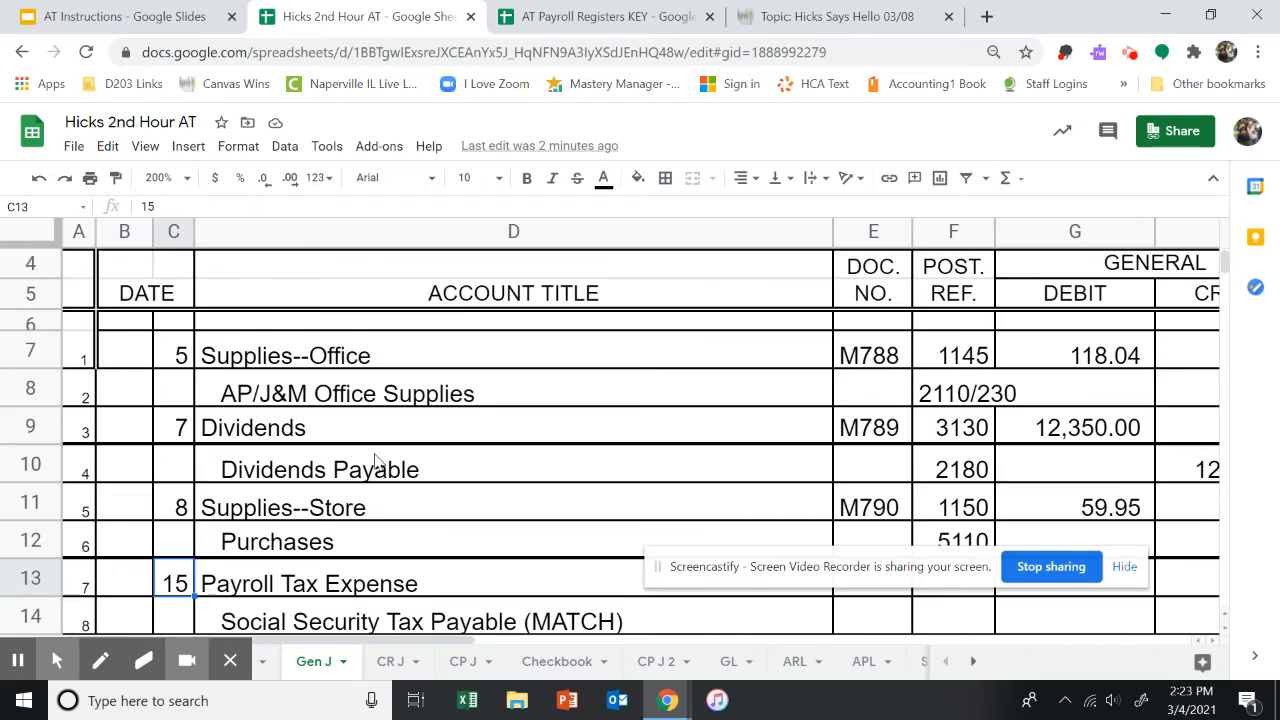
pyautogui.scroll(-1, 393, 465)
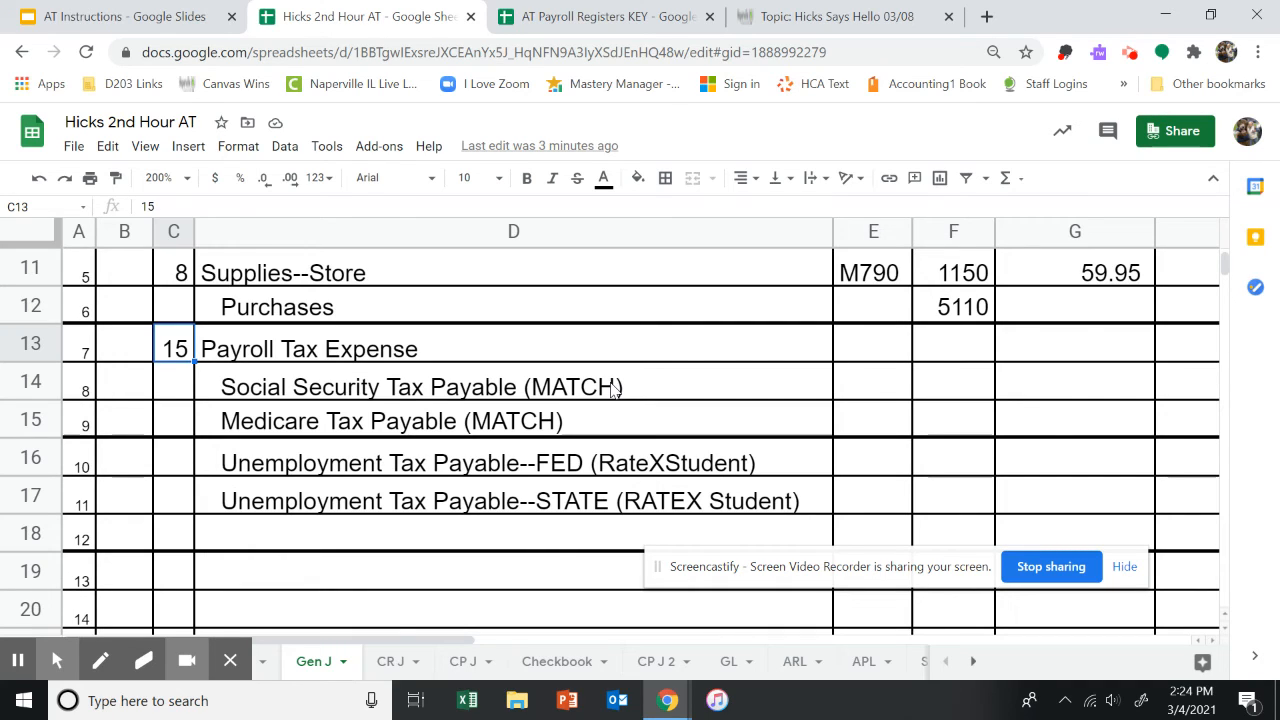
pyautogui.click(1189, 389)
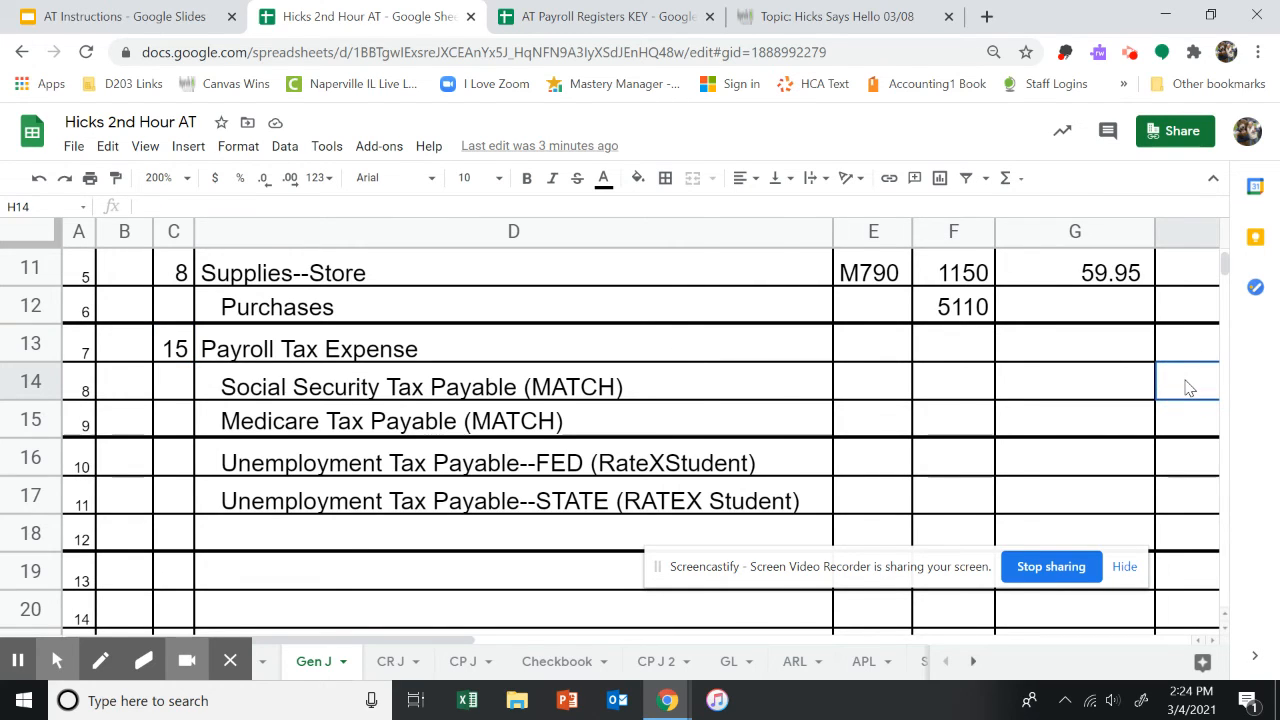
pyautogui.write('=')
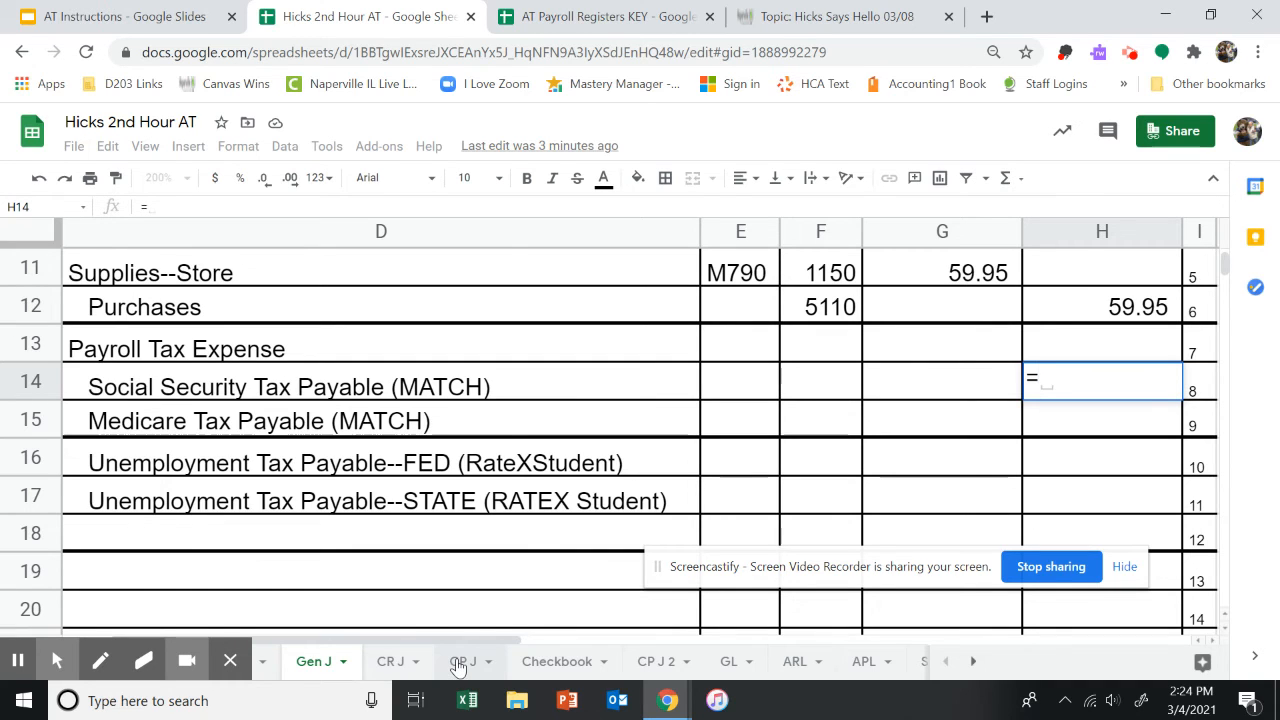
pyautogui.click(459, 662)
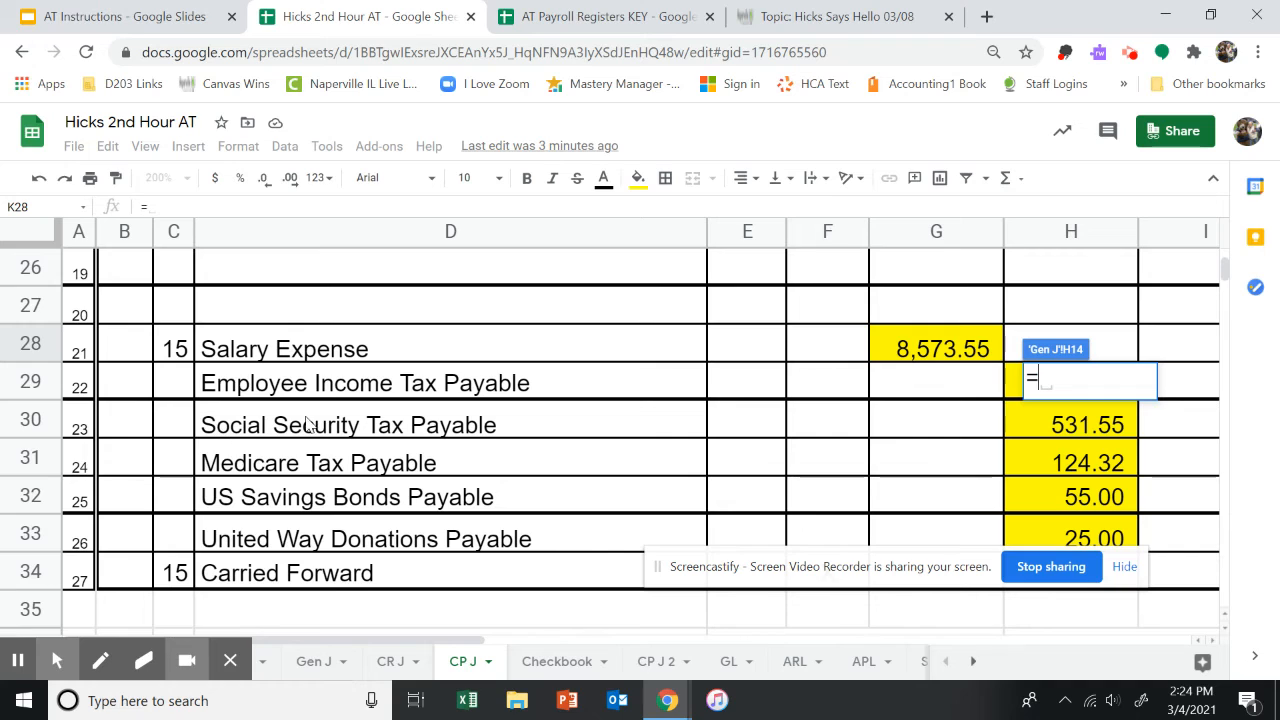
pyautogui.click(1070, 427)
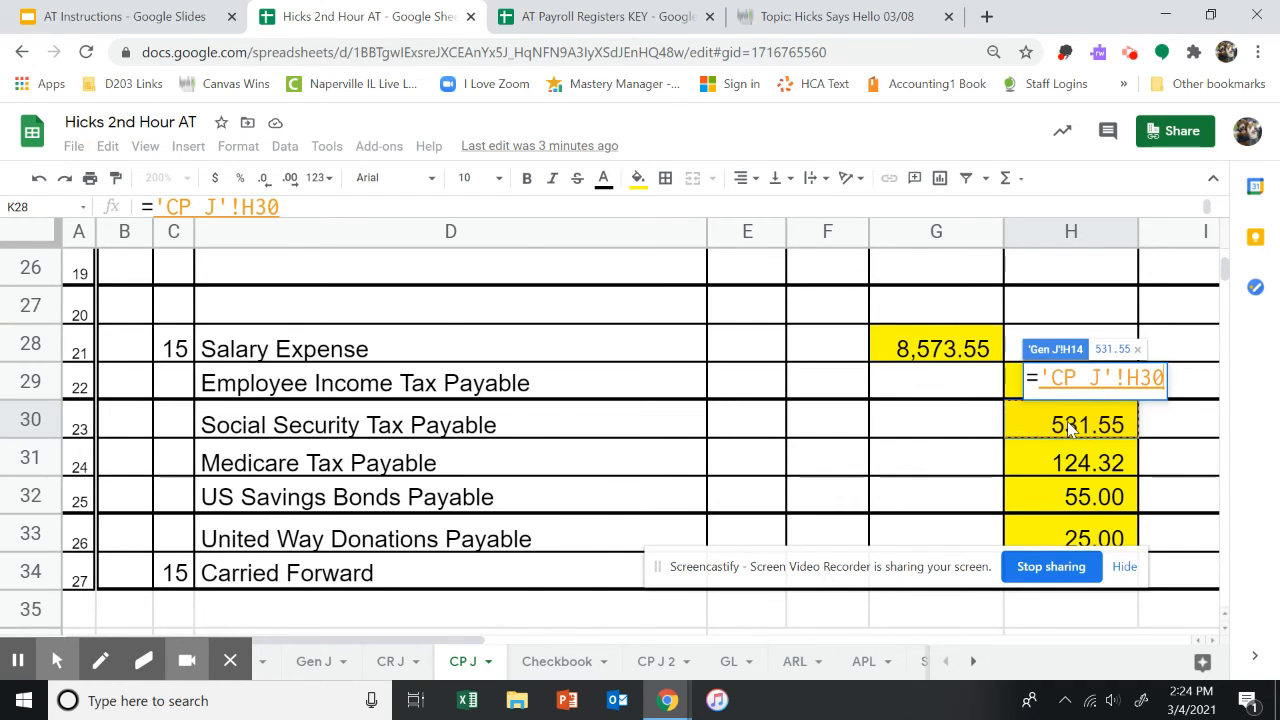
pyautogui.press('Return')
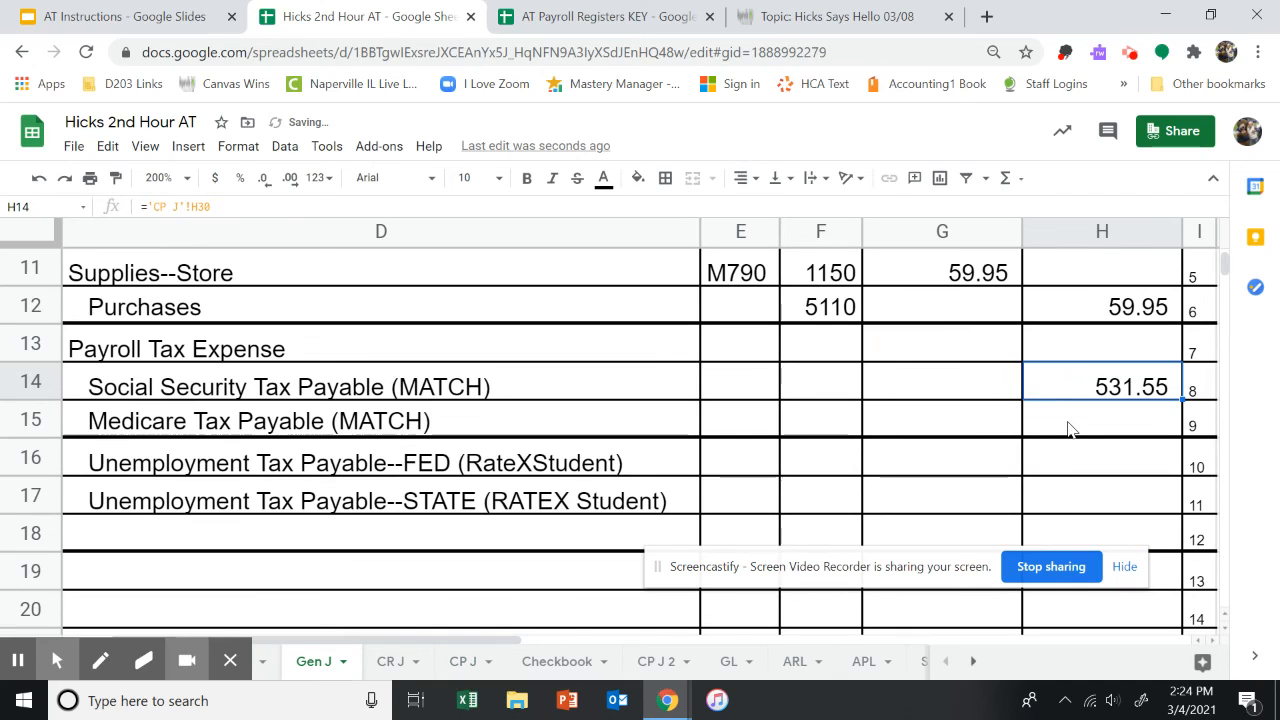
# Link the Medicare Tax Payable (MATCH) credit in H15 to the CP J sheet's H31 amount.
pyautogui.click(1069, 427)
pyautogui.write('=')
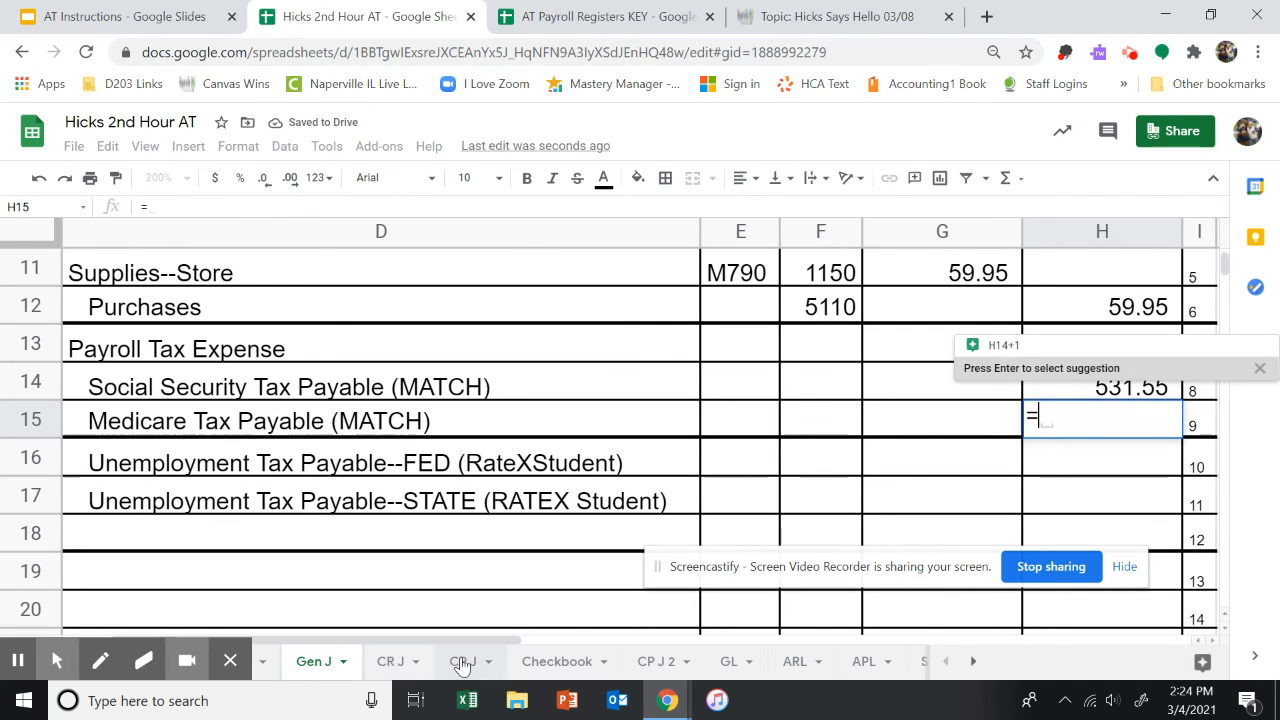
pyautogui.click(462, 662)
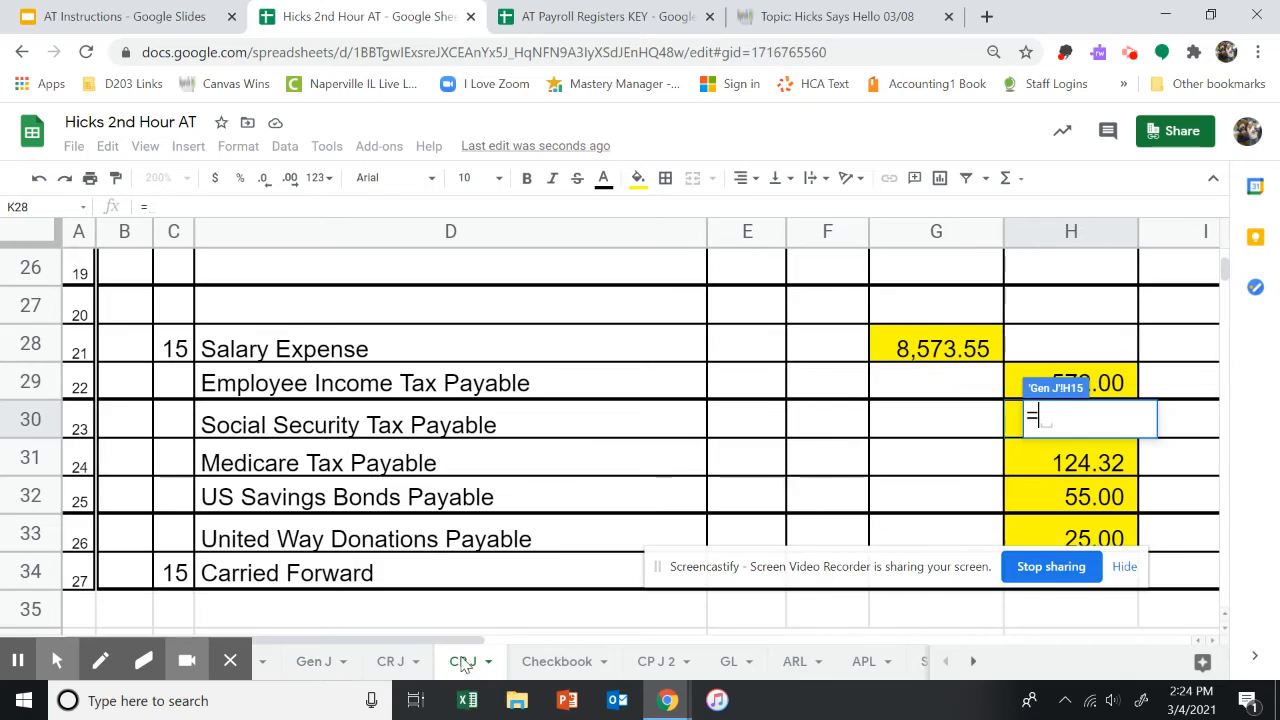
pyautogui.click(1042, 460)
pyautogui.press('Return')
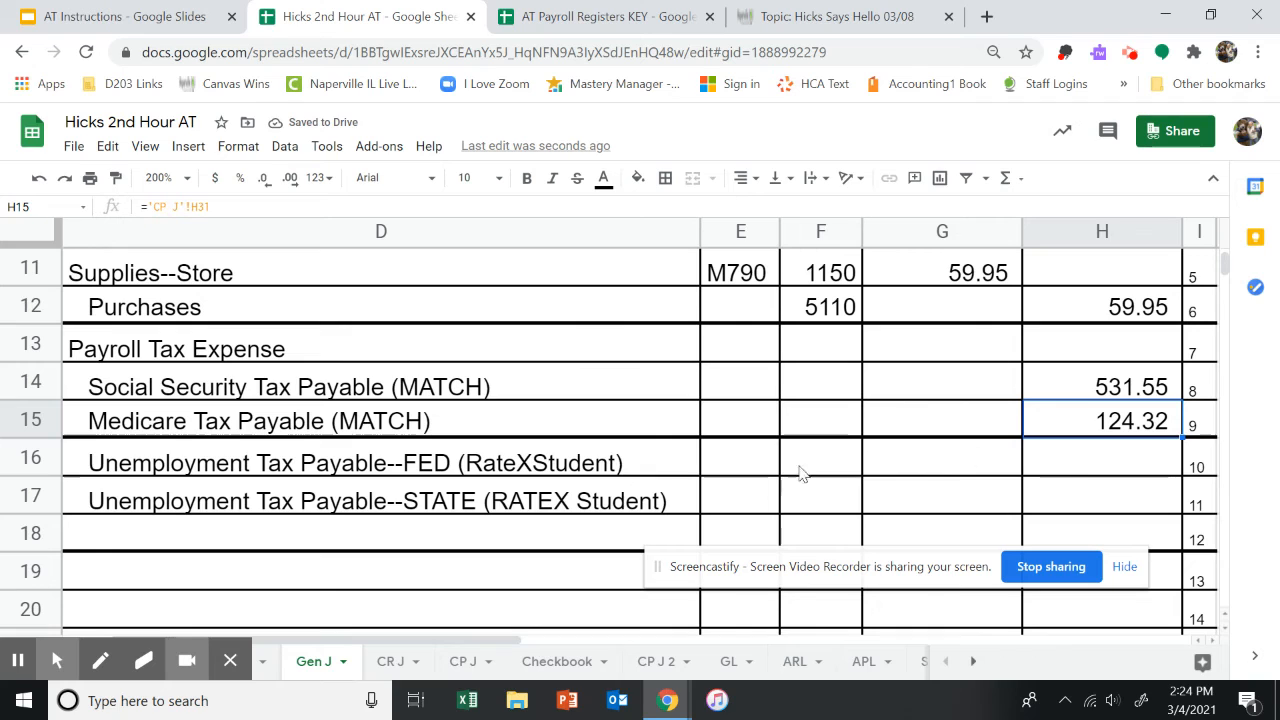
# Enter the formula =.008*660 as the federal unemployment tax credit in H16.
pyautogui.click(188, 180)
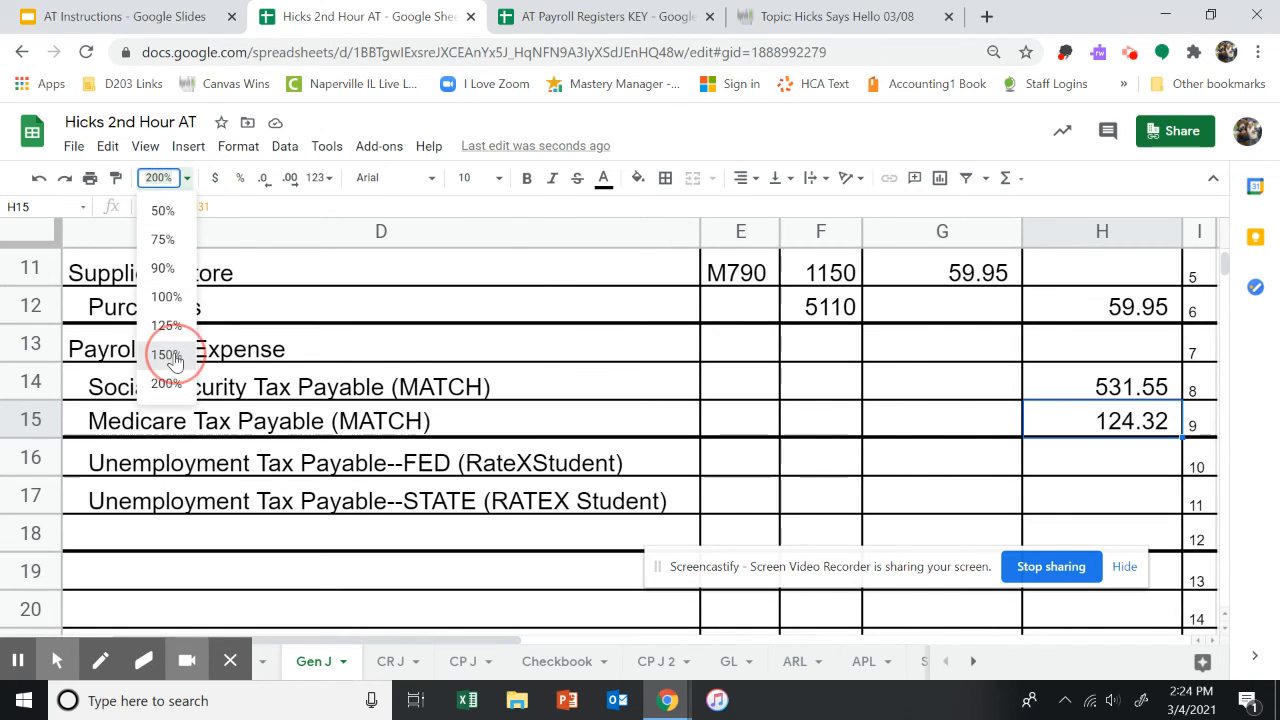
pyautogui.click(166, 354)
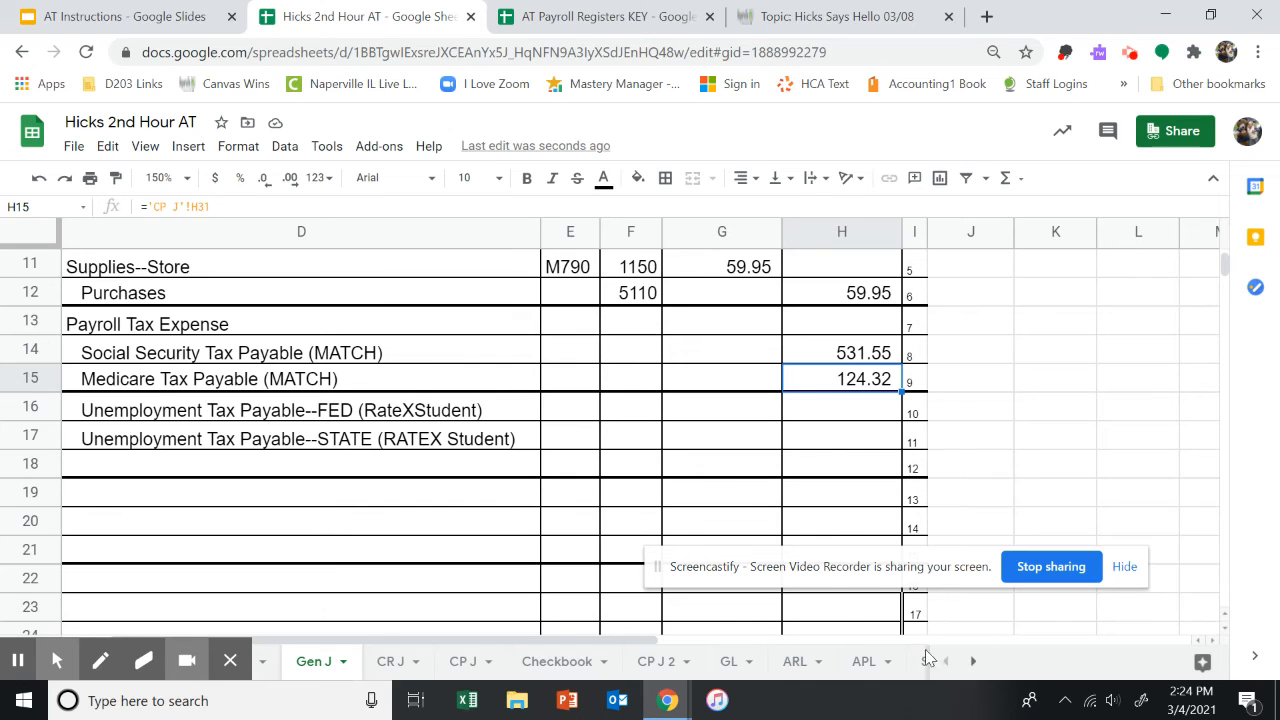
pyautogui.moveTo(652, 641); pyautogui.dragTo(608, 642)
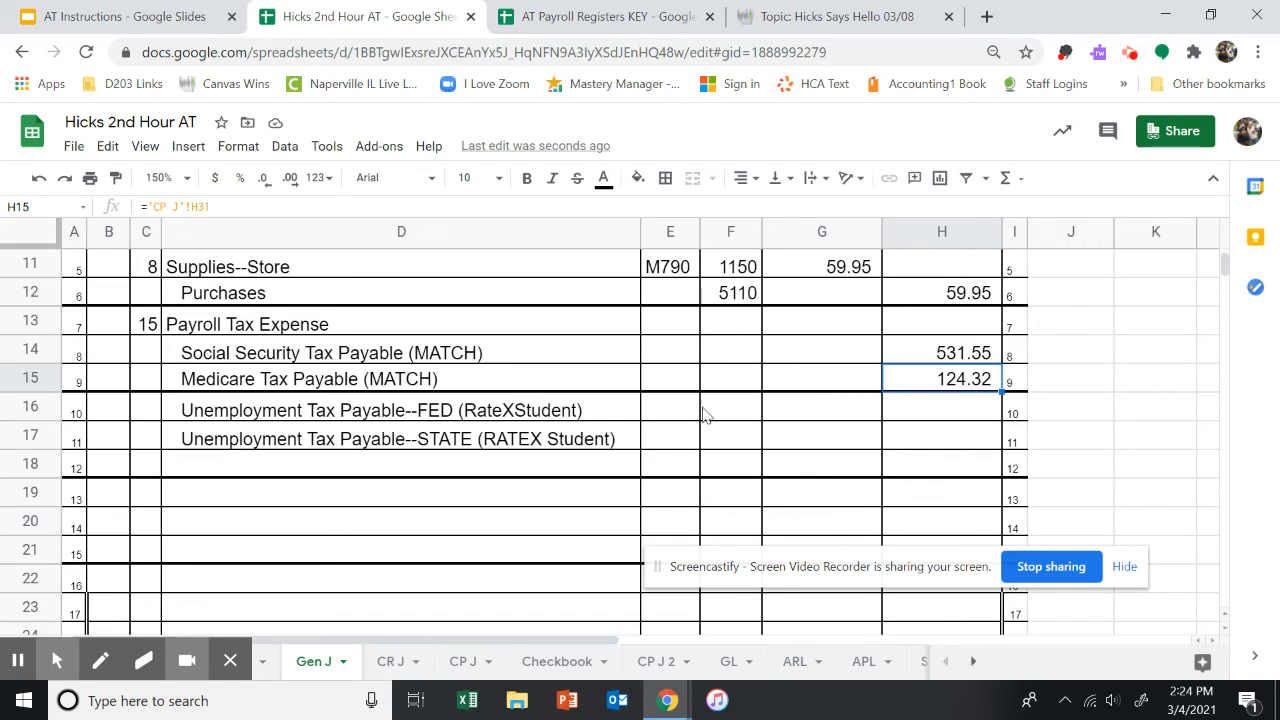
pyautogui.click(962, 416)
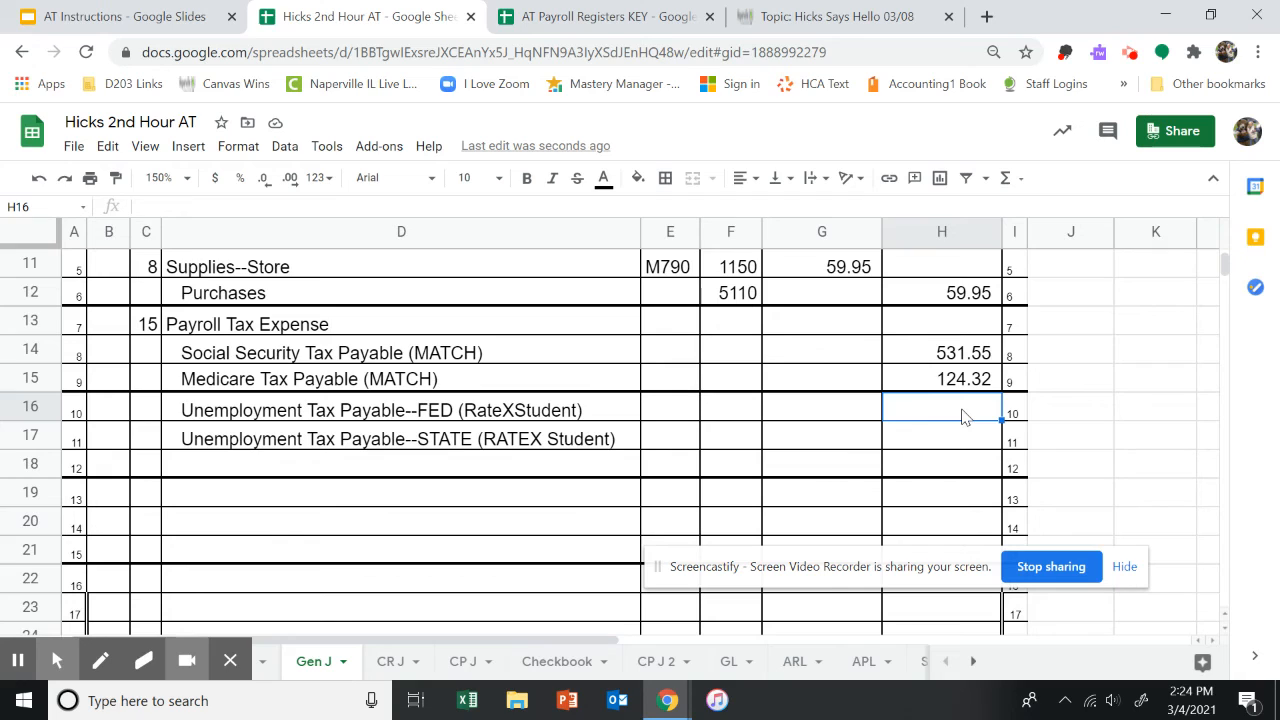
pyautogui.write('=')
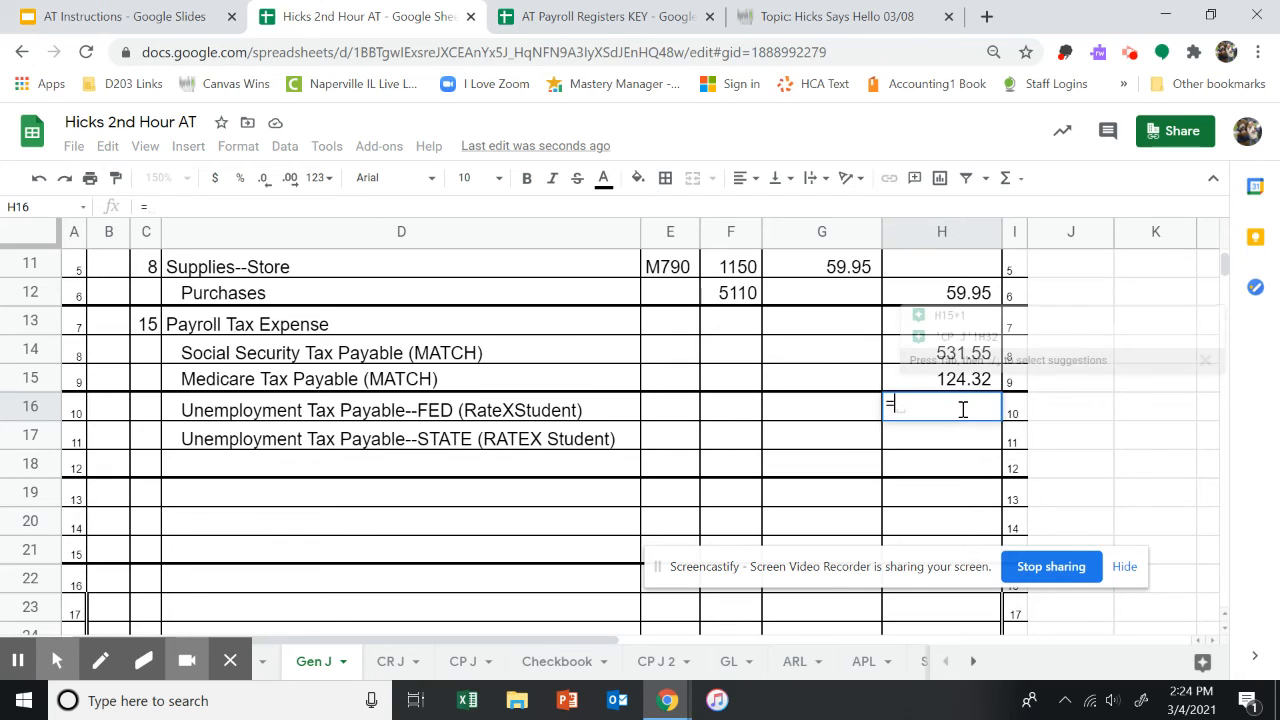
pyautogui.write('.00')
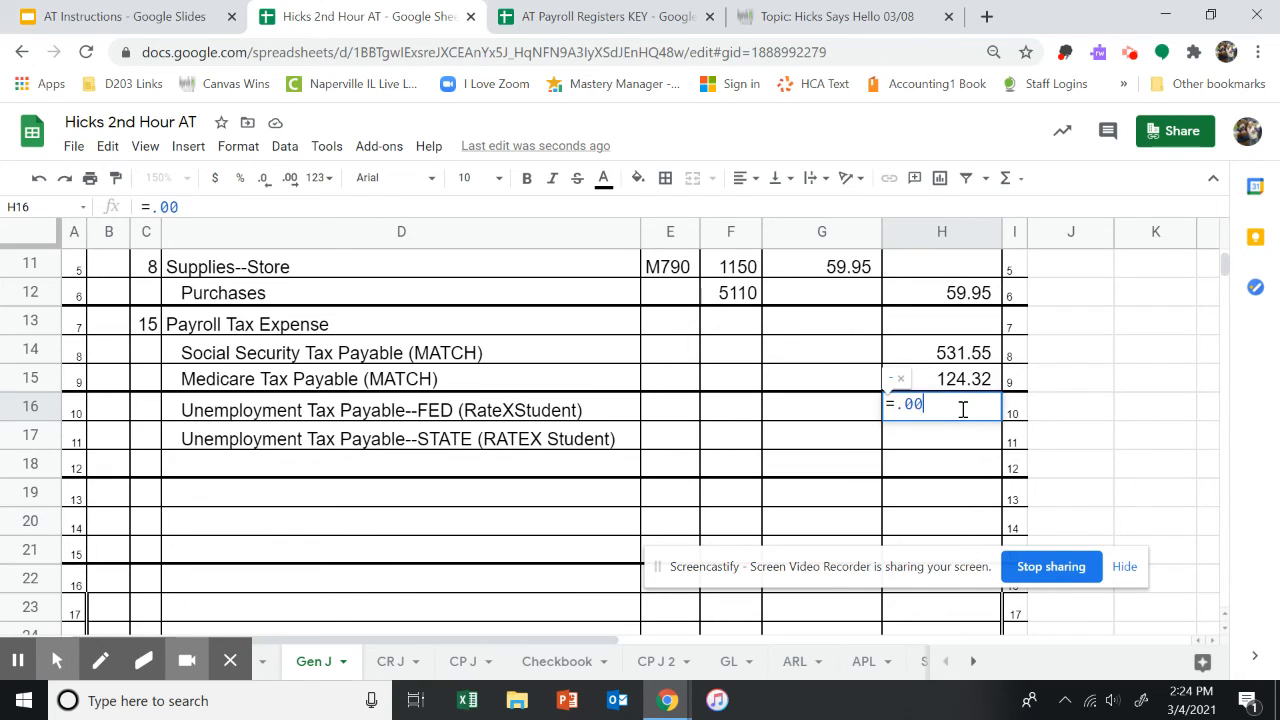
pyautogui.write('8*660')
pyautogui.press('Return')
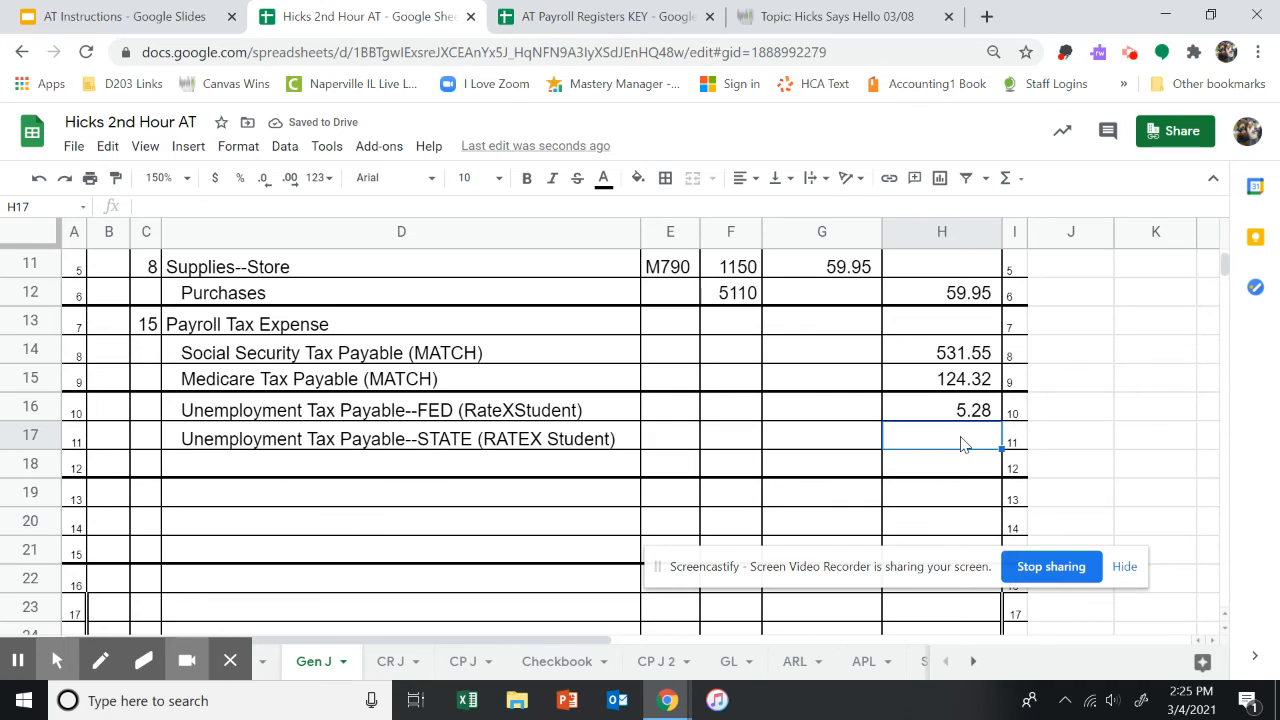
# Enter the formula =.054*660 as the state unemployment tax credit in H17.
pyautogui.write('=')
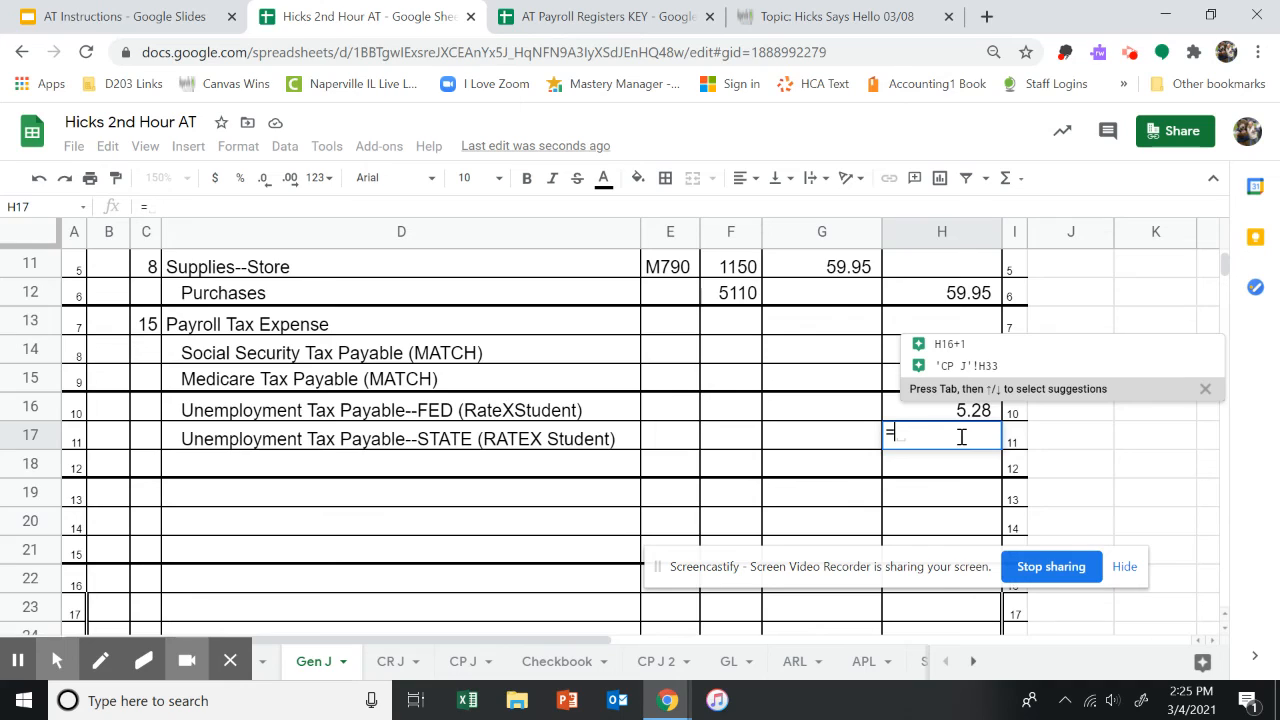
pyautogui.write('.05')
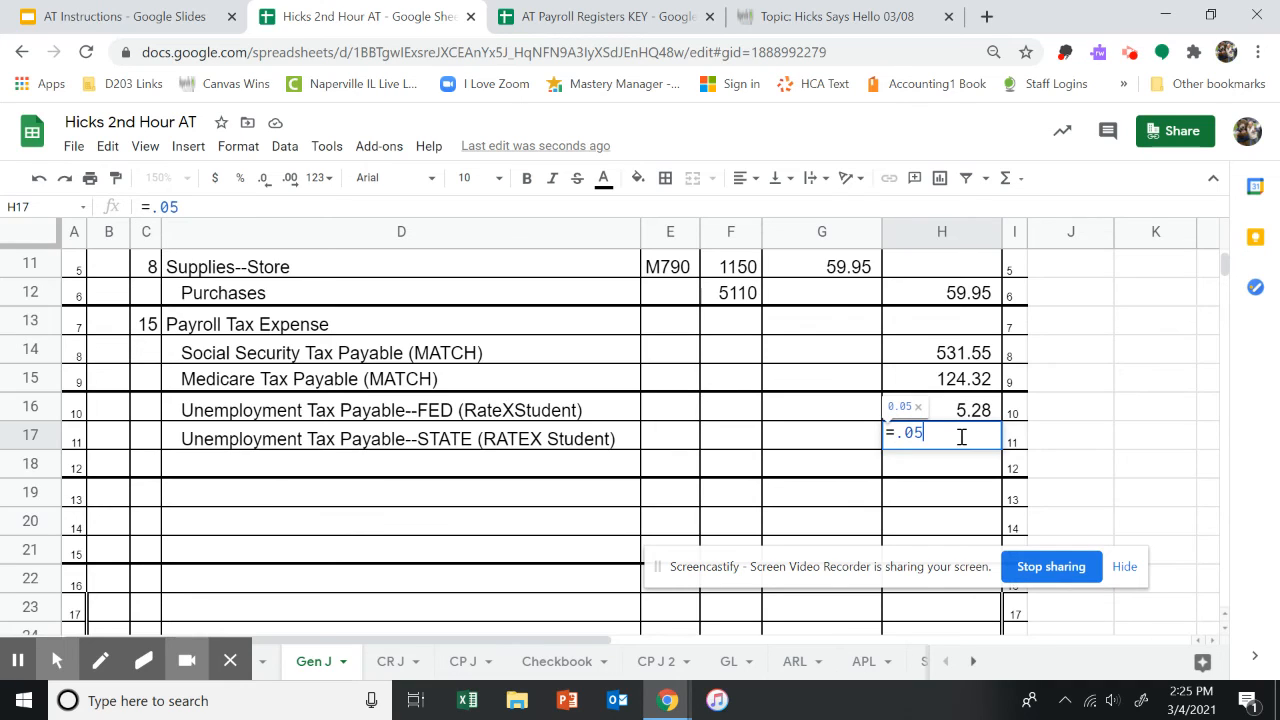
pyautogui.write('4*')
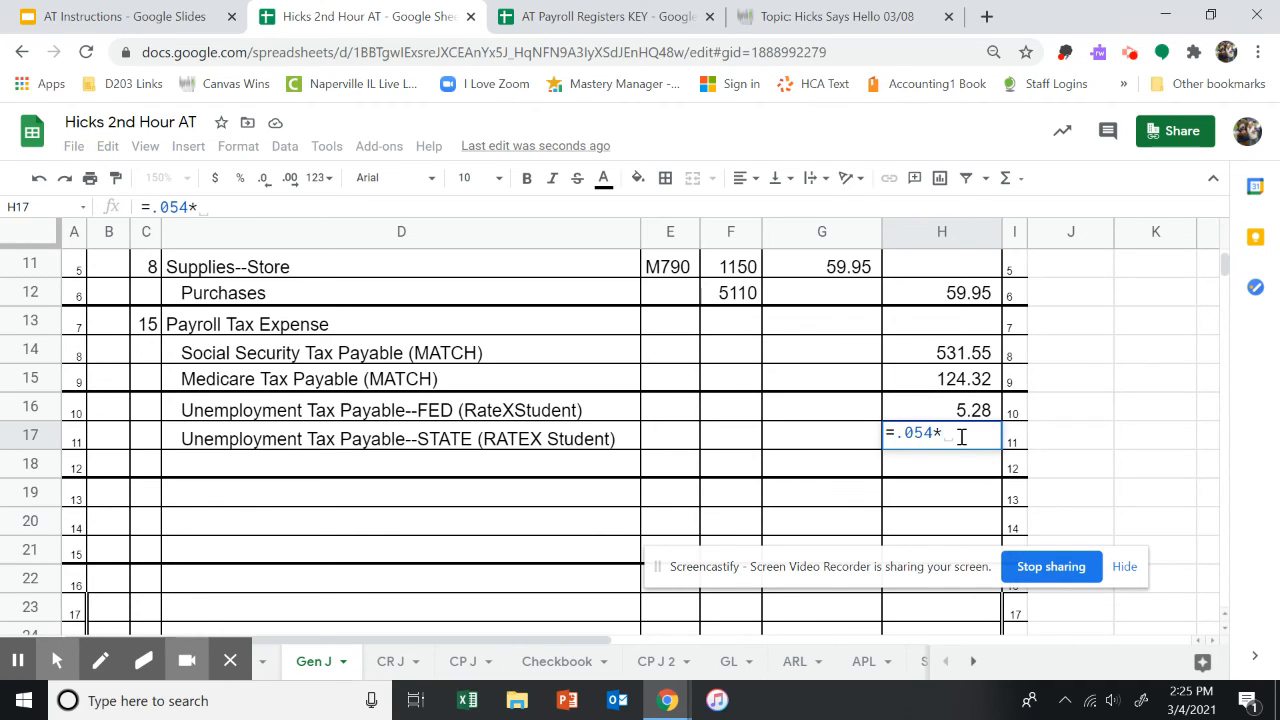
pyautogui.write('660')
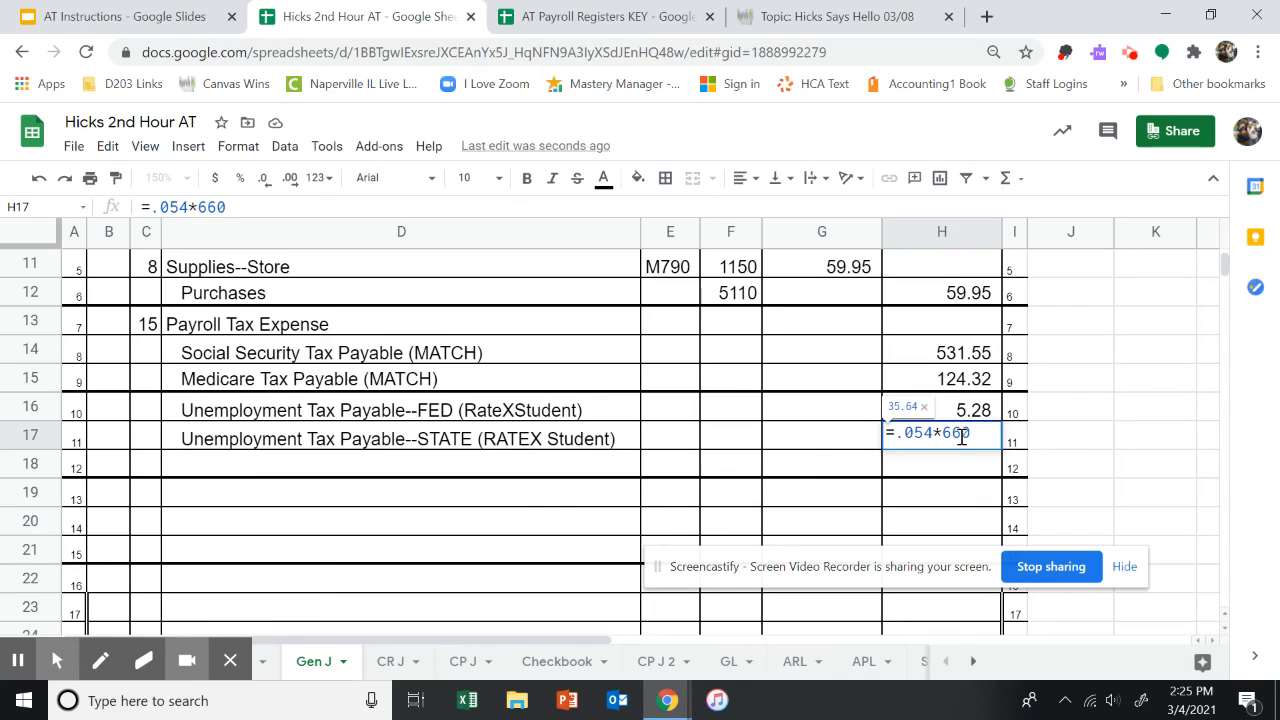
pyautogui.press('Return')
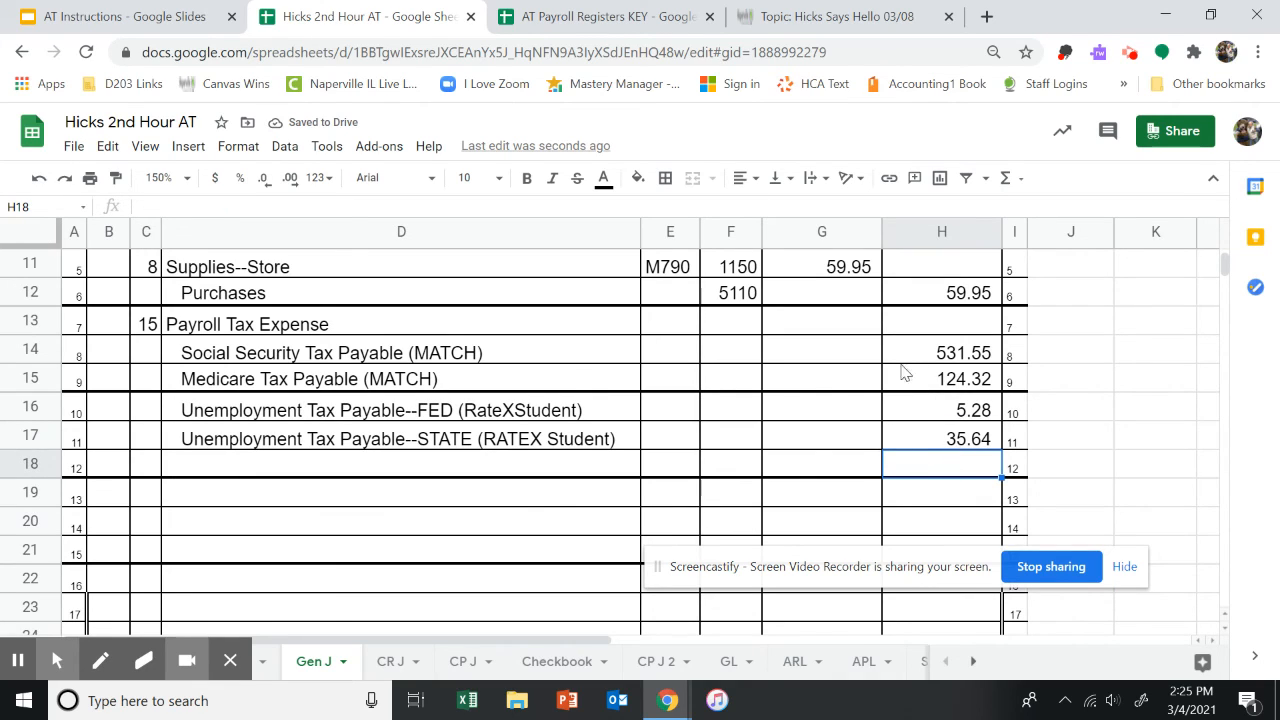
# Enter =sum(H14:H17) in G13 as the Payroll Tax Expense debit.
pyautogui.click(845, 326)
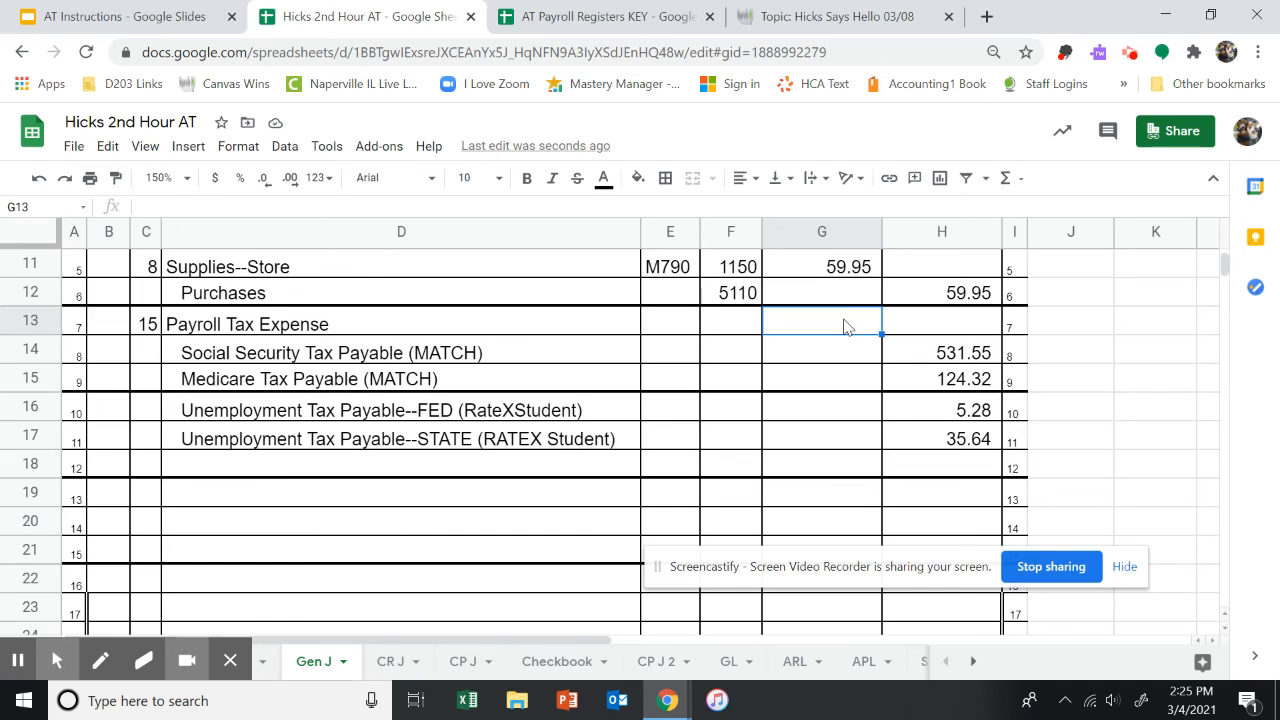
pyautogui.write('=s')
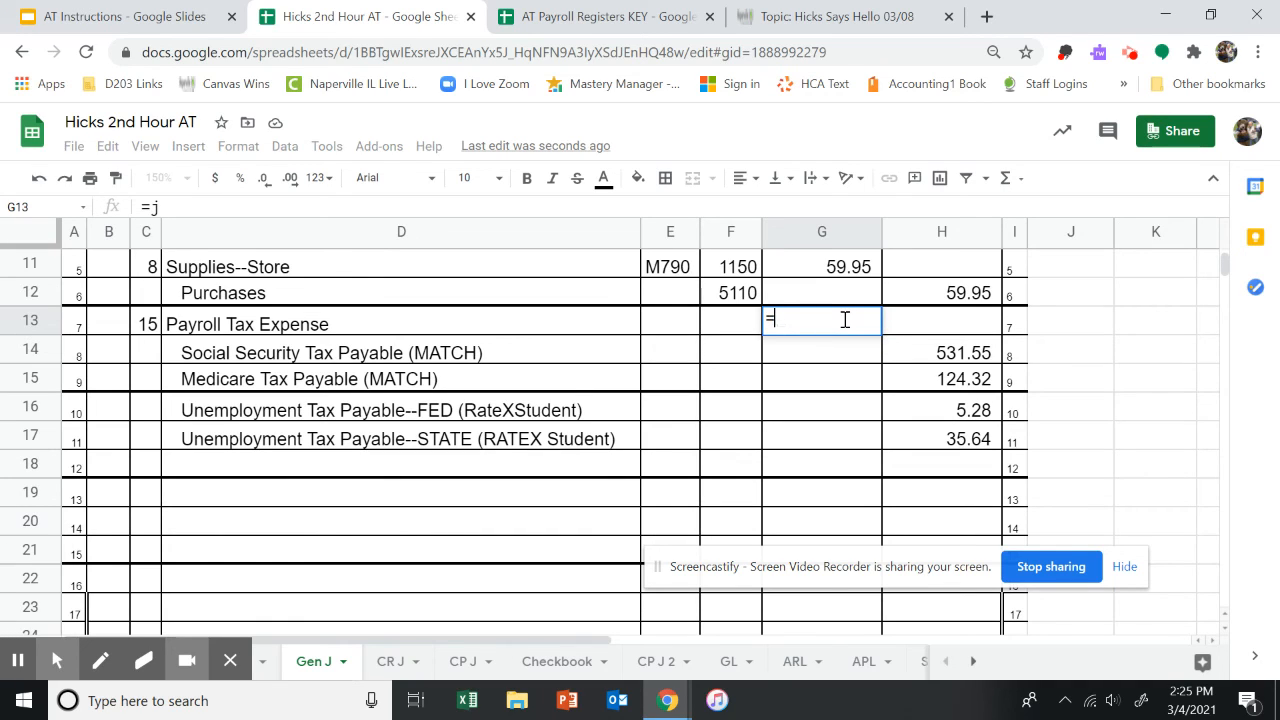
pyautogui.write('um')
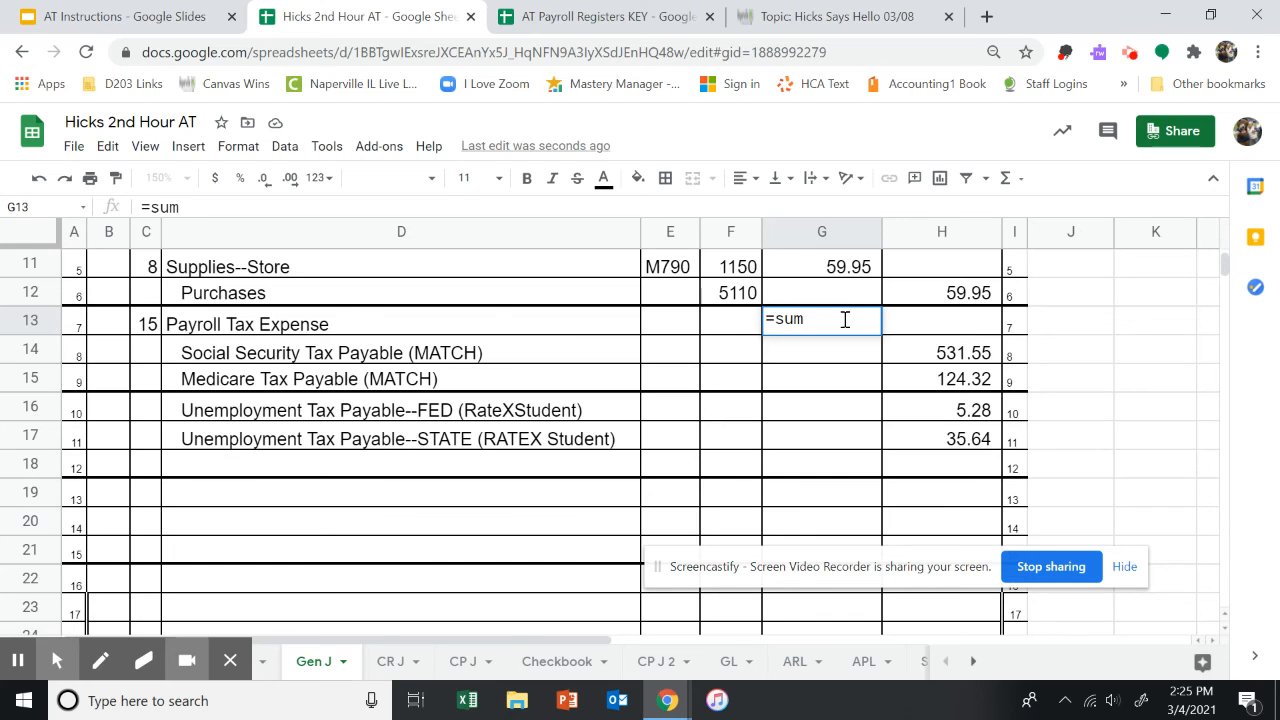
pyautogui.write('(')
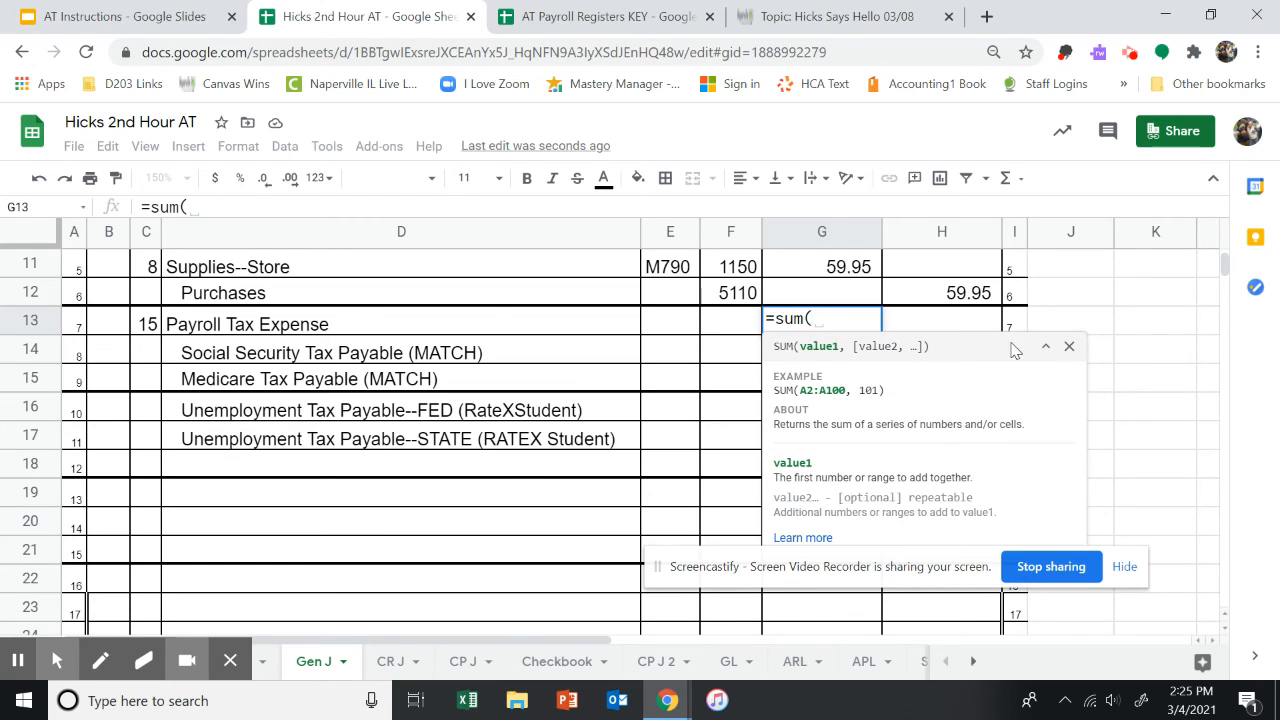
pyautogui.moveTo(1025, 355); pyautogui.dragTo(850, 421)
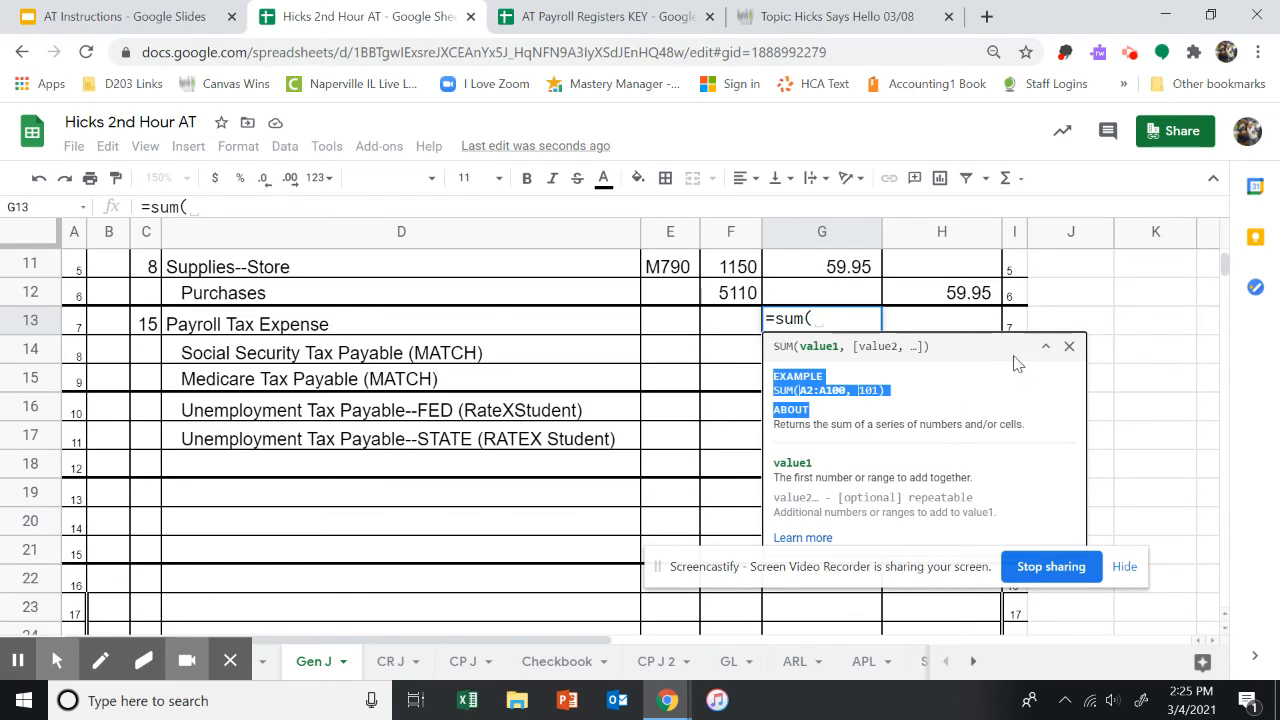
pyautogui.click(1069, 346)
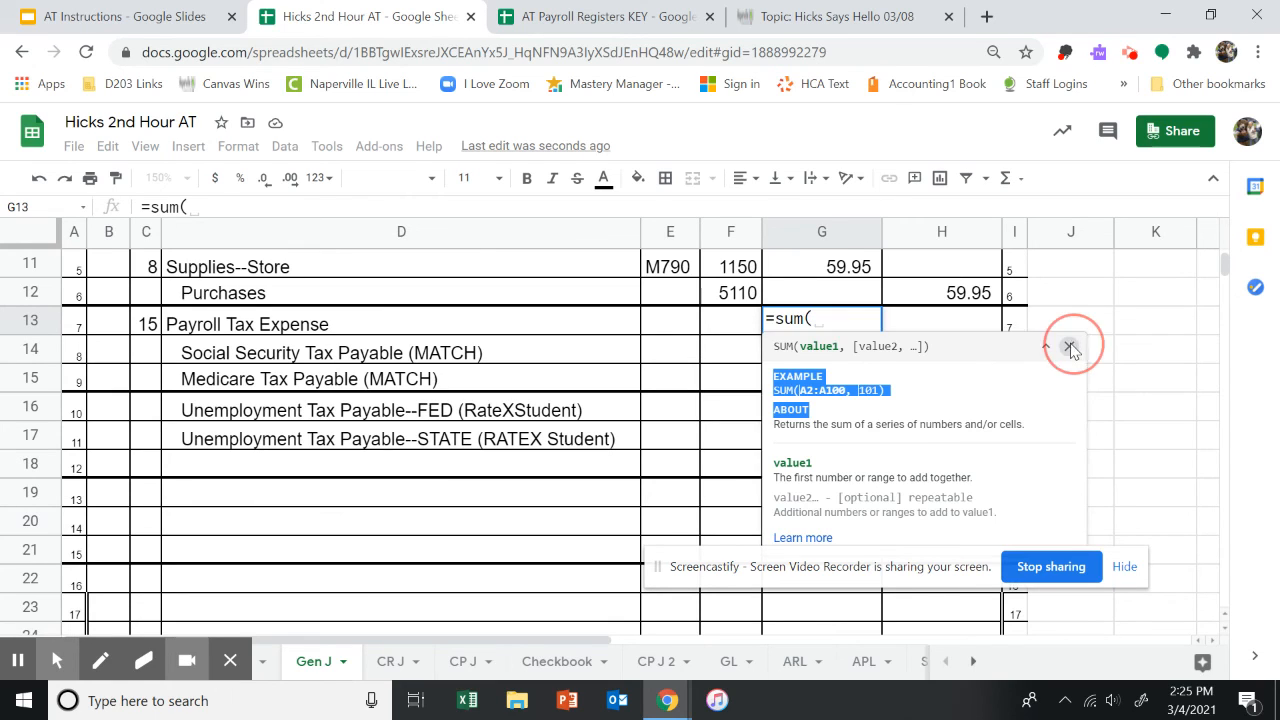
pyautogui.moveTo(983, 362); pyautogui.dragTo(985, 452)
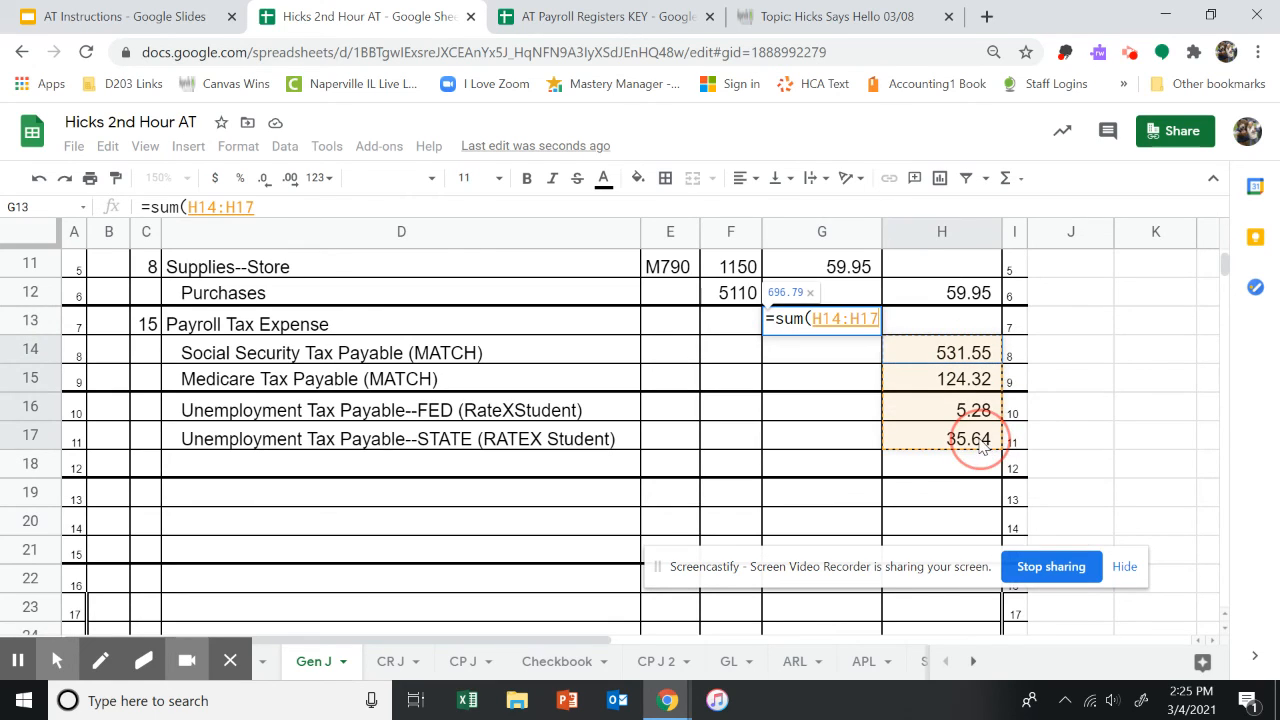
pyautogui.press('Return')
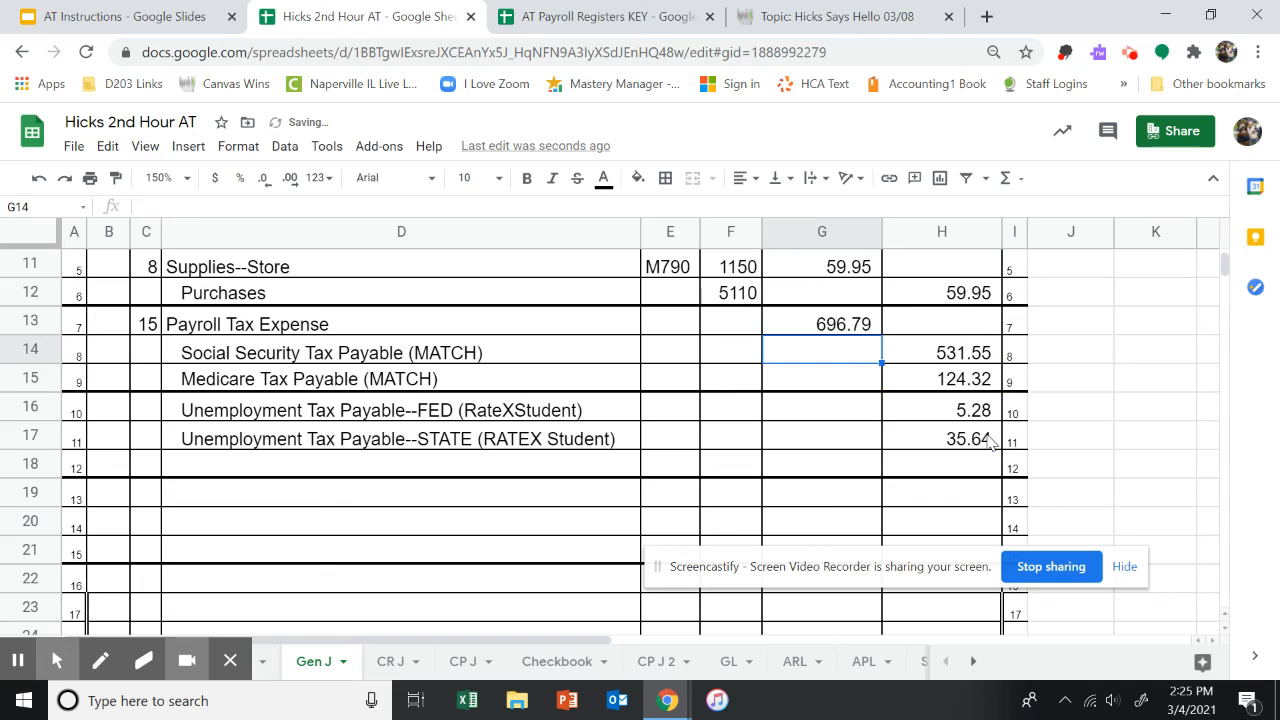
# Check the memo number in the instructions and enter M798 as the source document for the Payroll Tax Expense entry in E13.
pyautogui.click(808, 332)
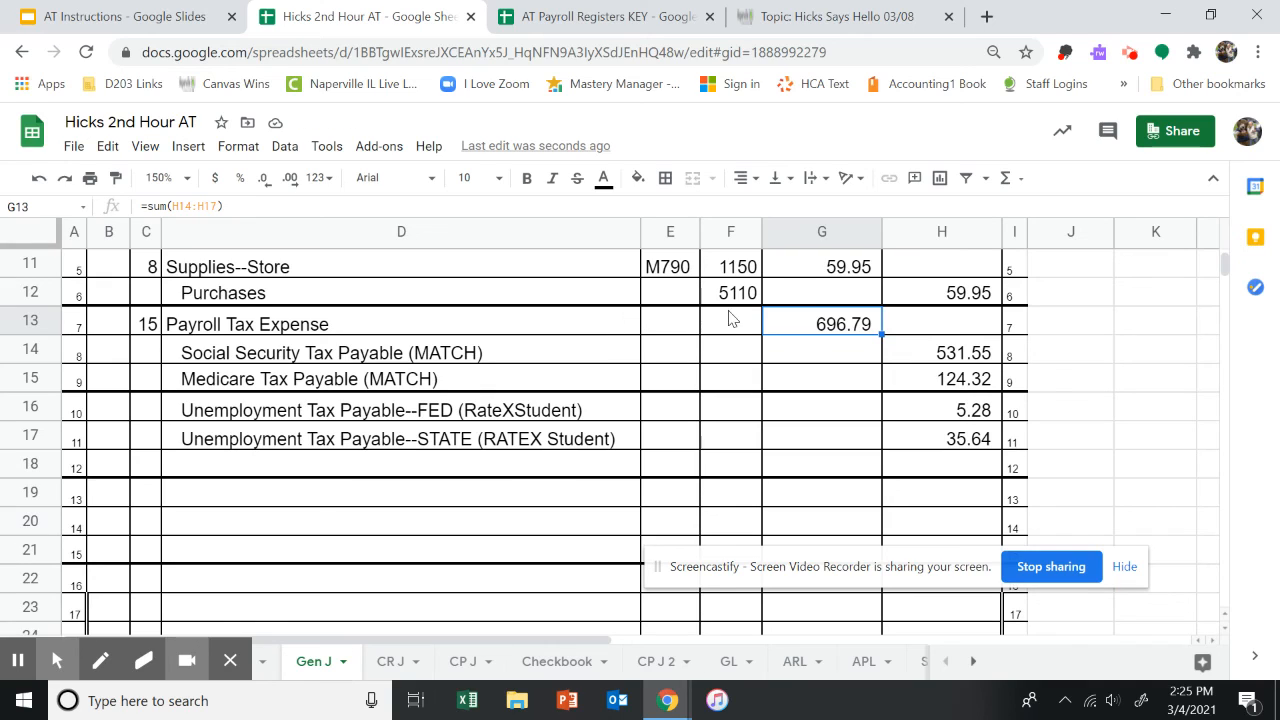
pyautogui.click(681, 330)
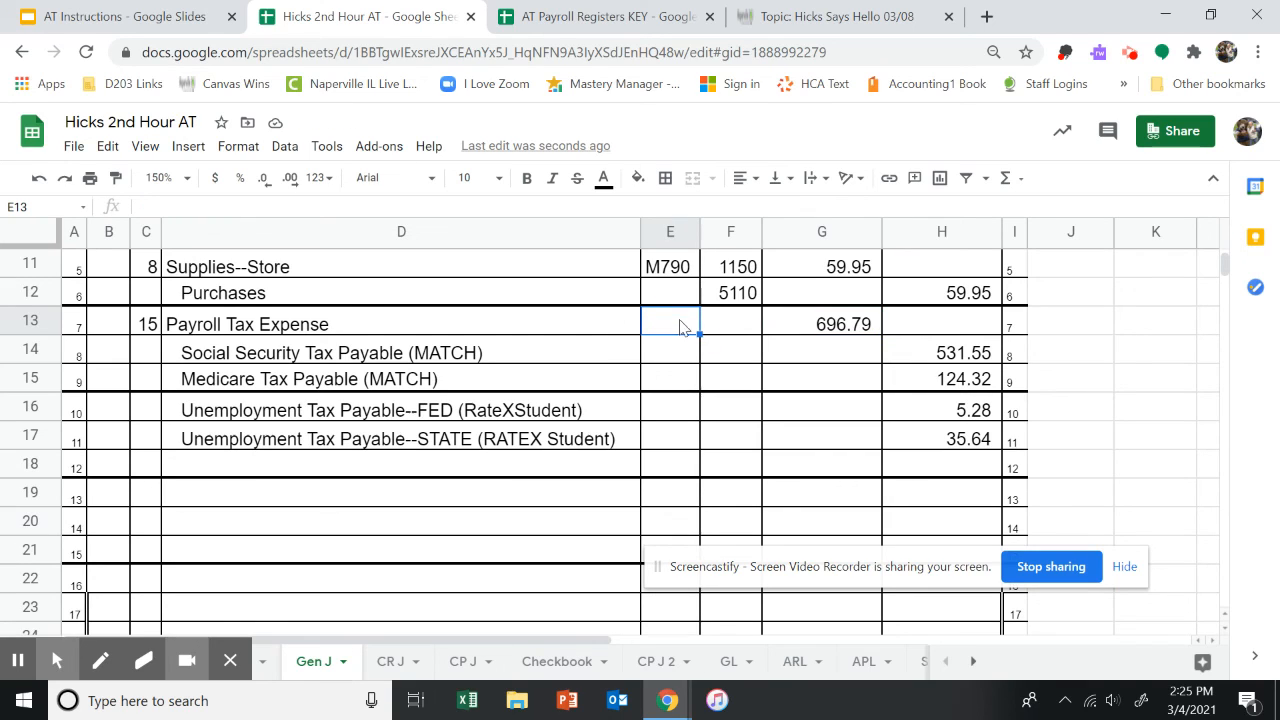
pyautogui.write('M')
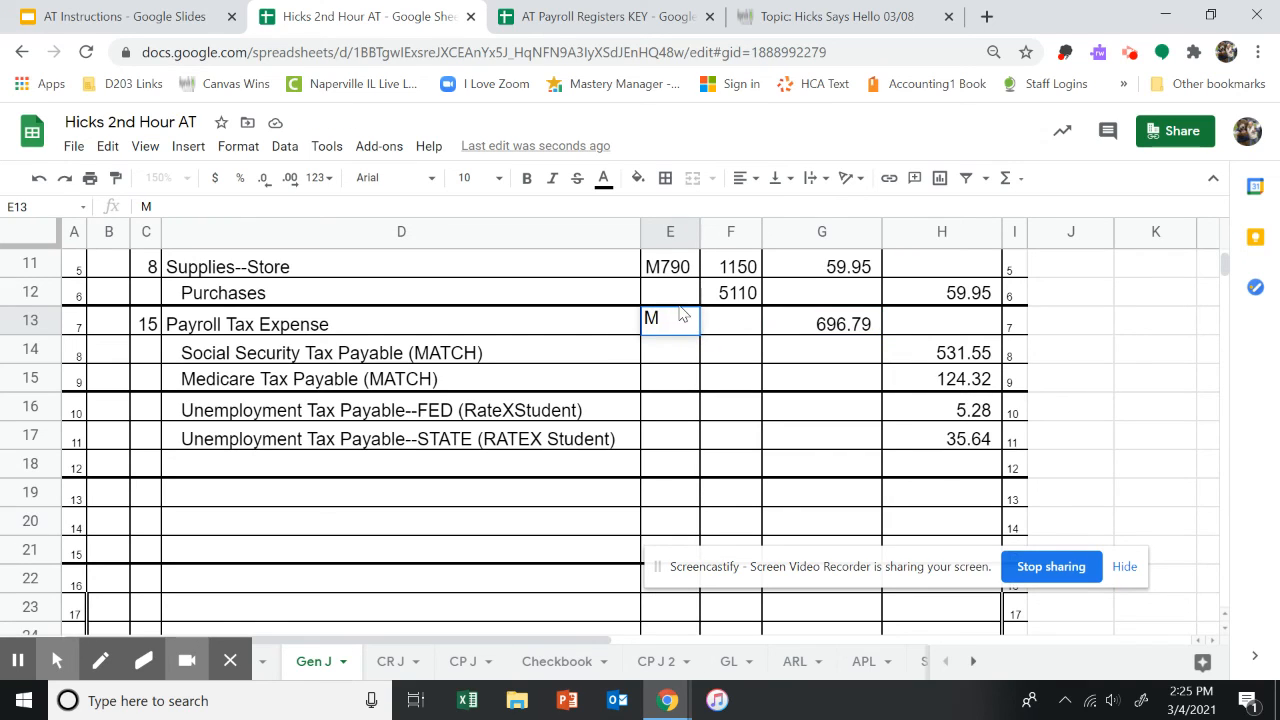
pyautogui.click(60, 22)
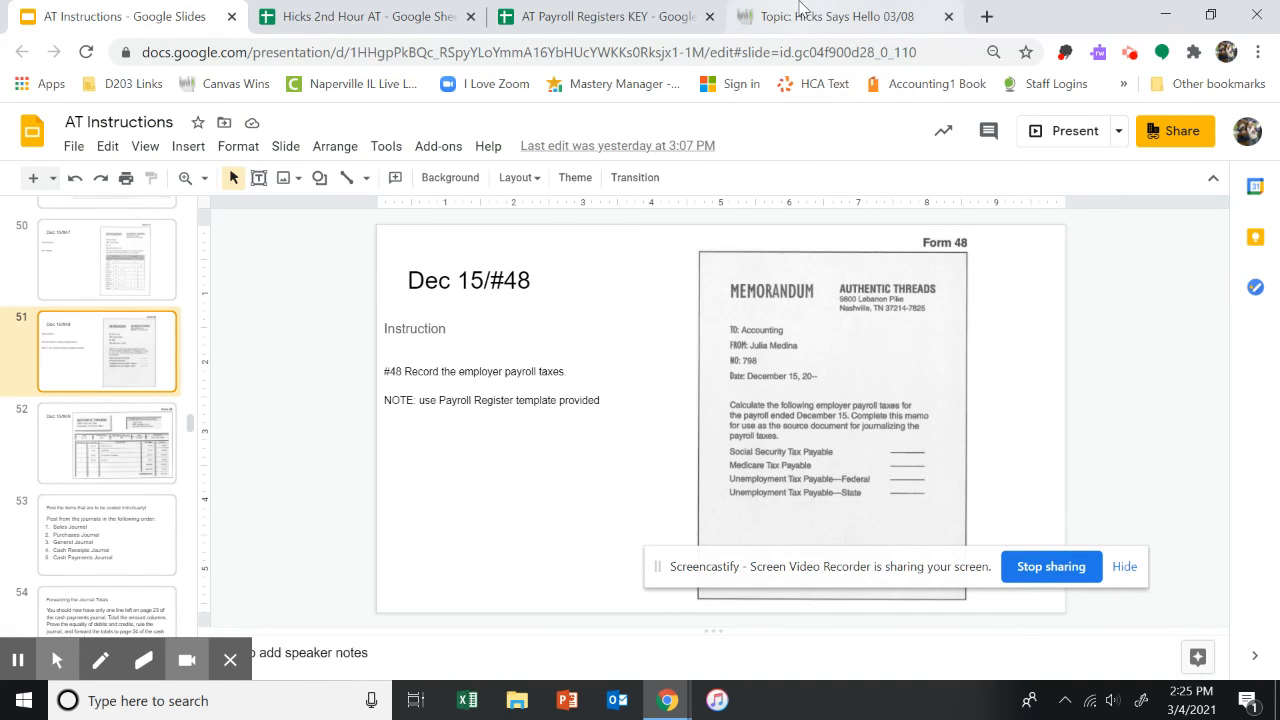
pyautogui.click(404, 22)
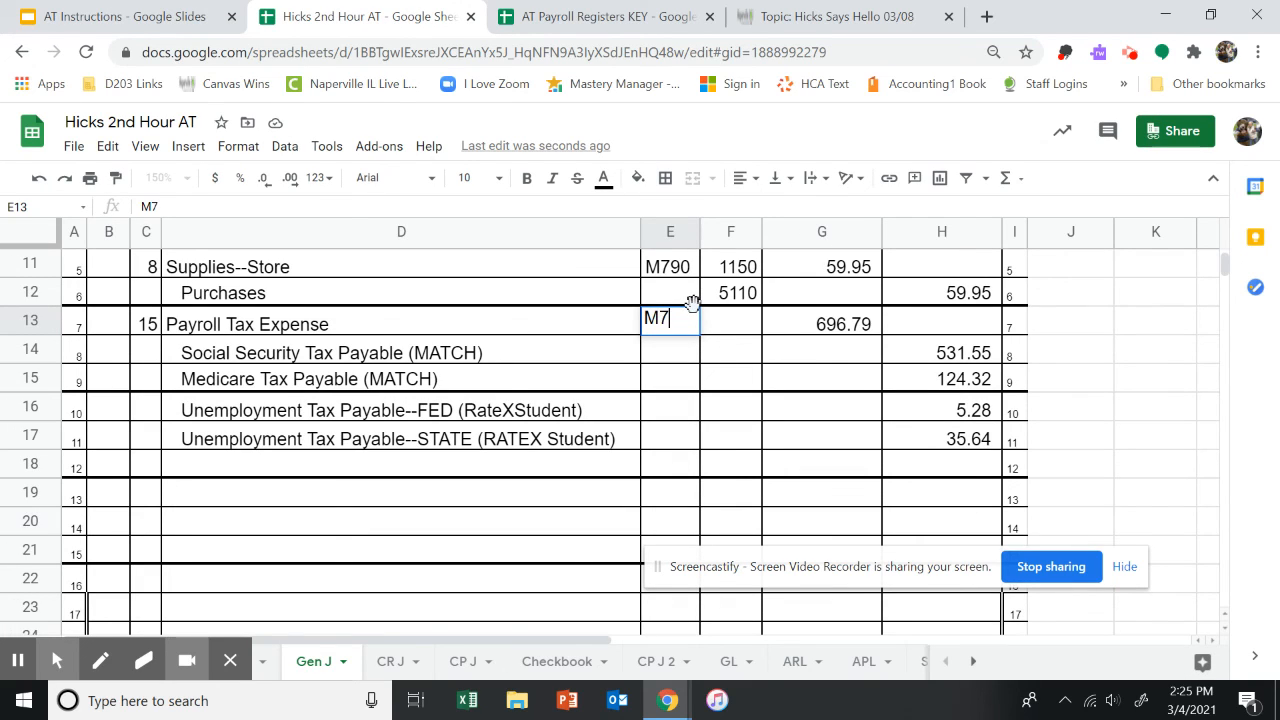
pyautogui.write('M798')
pyautogui.press('Return')
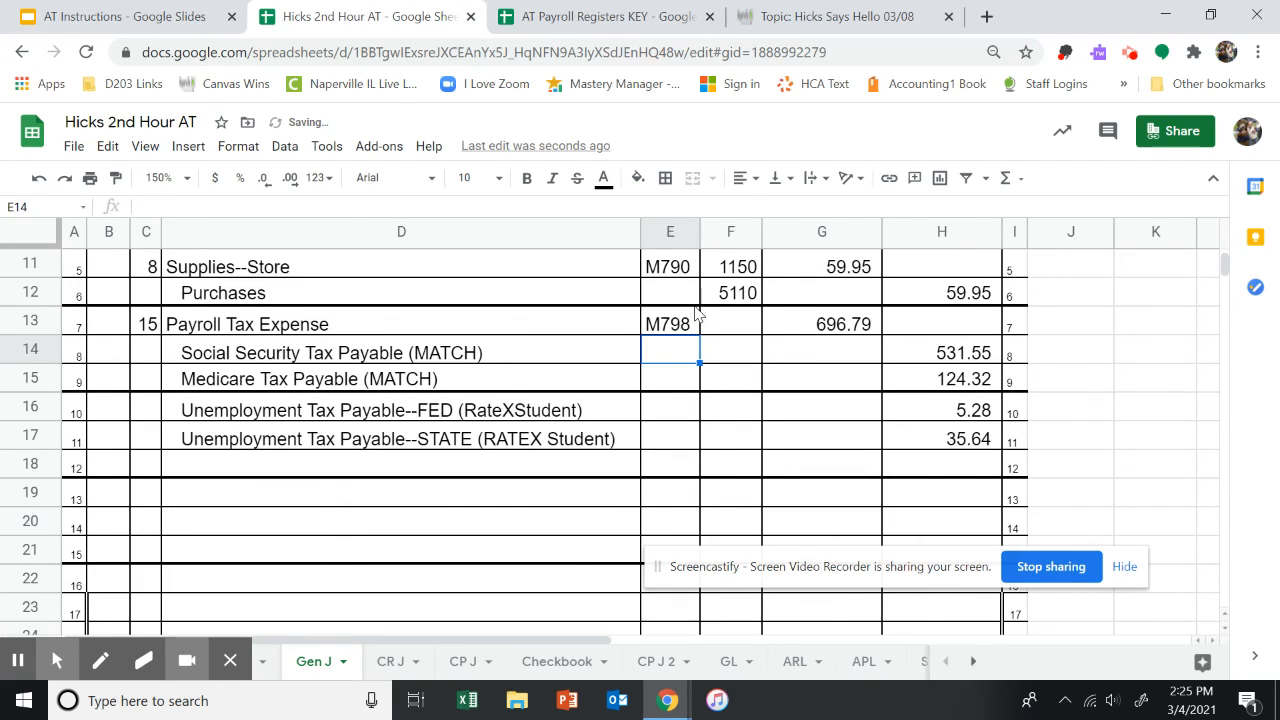
# On the CP J sheet, enter 912? as the check number for the December 15 Salary Expense entry in E28.
pyautogui.click(466, 668)
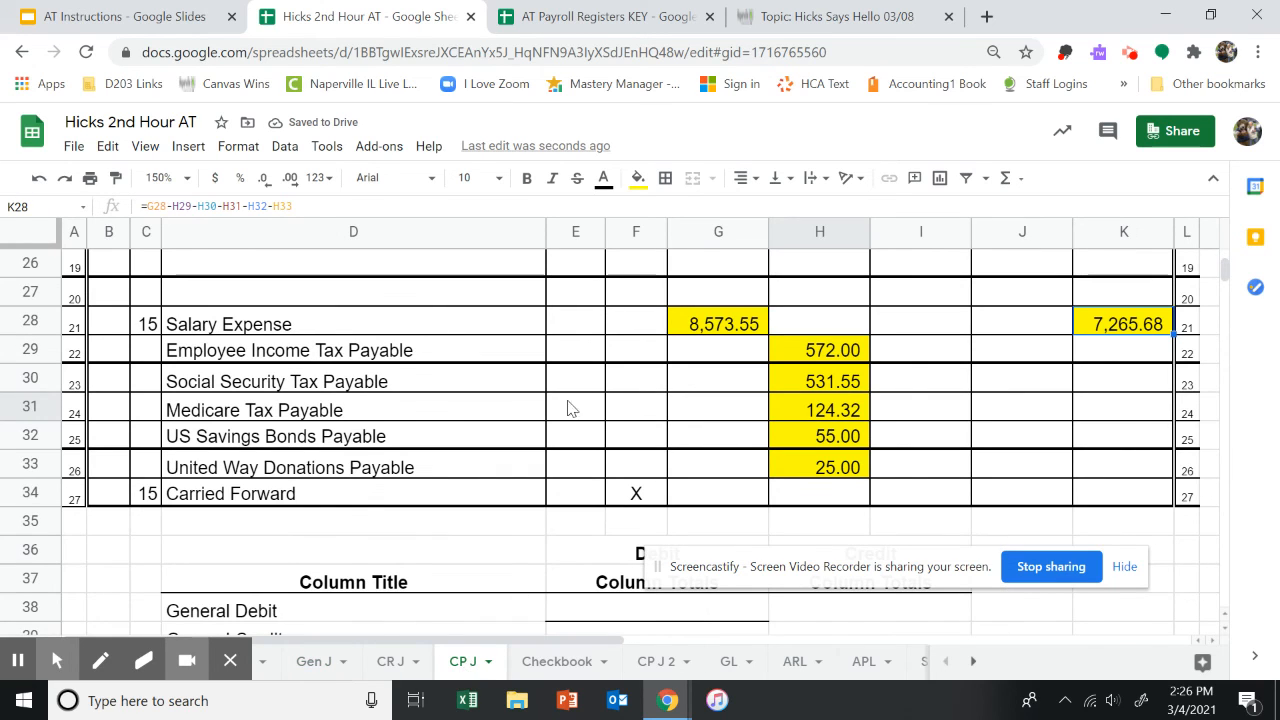
pyautogui.click(559, 323)
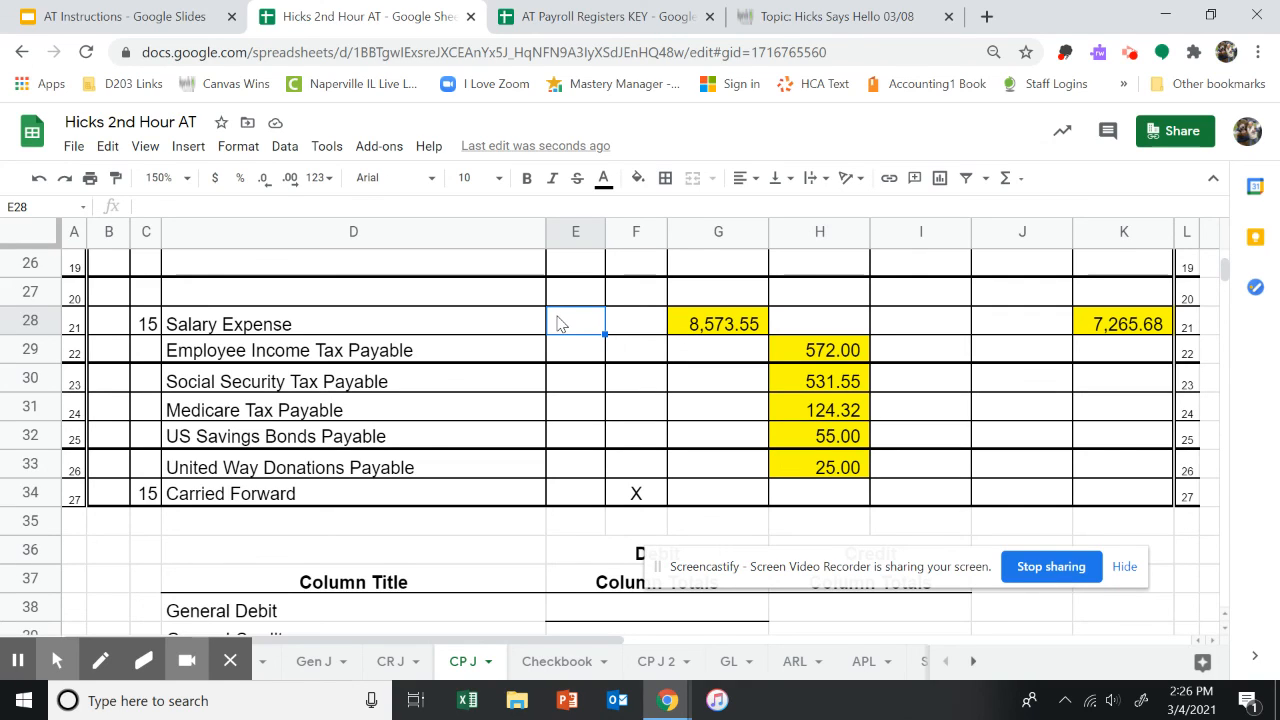
pyautogui.write('8')
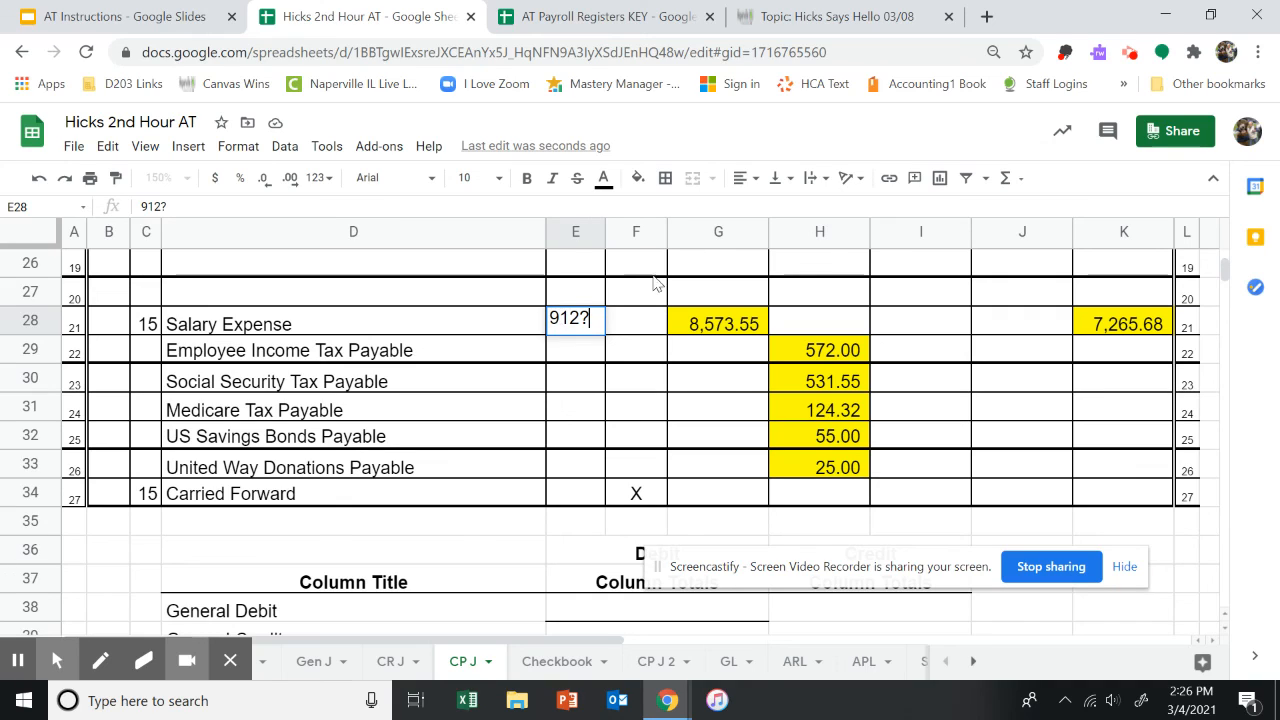
pyautogui.click(1155, 324)
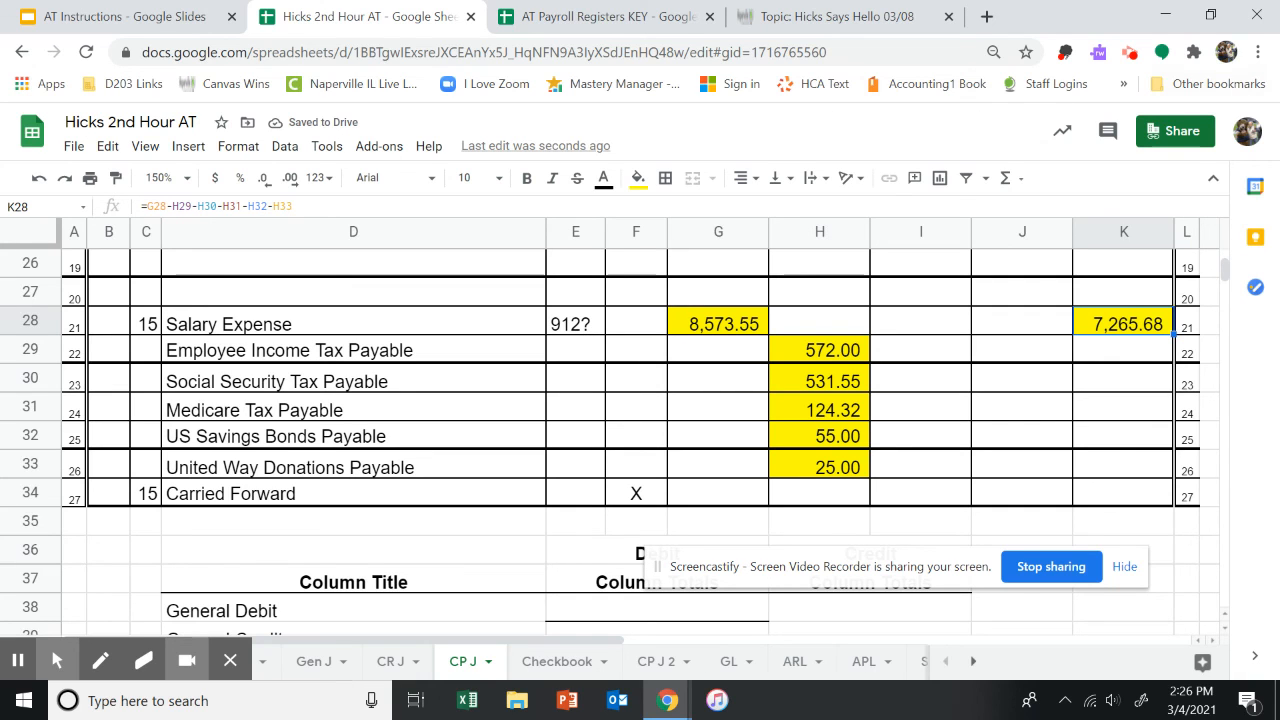
pyautogui.moveTo(1279, 190); pyautogui.dragTo(610, 210)
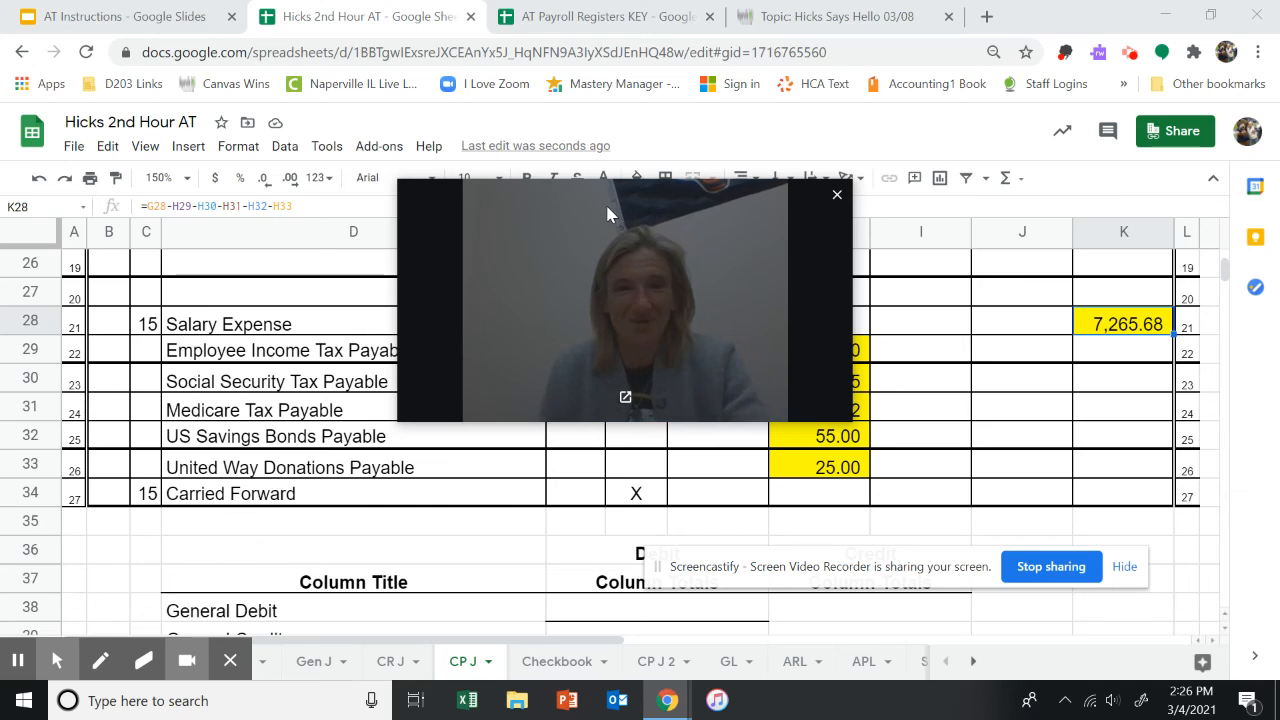